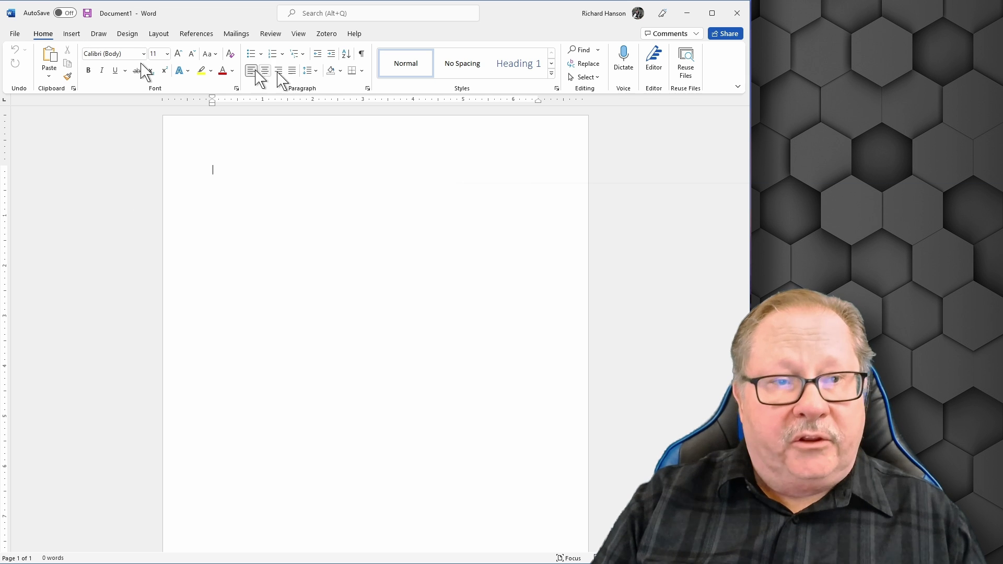
Set paragraphs to Double line spacing, 0 pt After, and a 0.5" First line indent.
{"action": "left_click", "coordinate": [366, 89]}
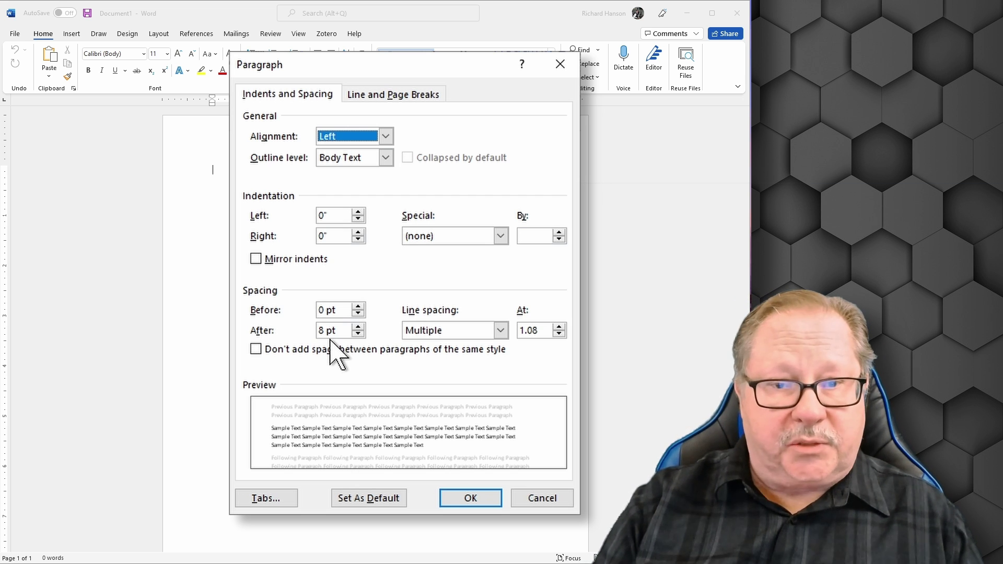
{"action": "left_click", "coordinate": [358, 334]}
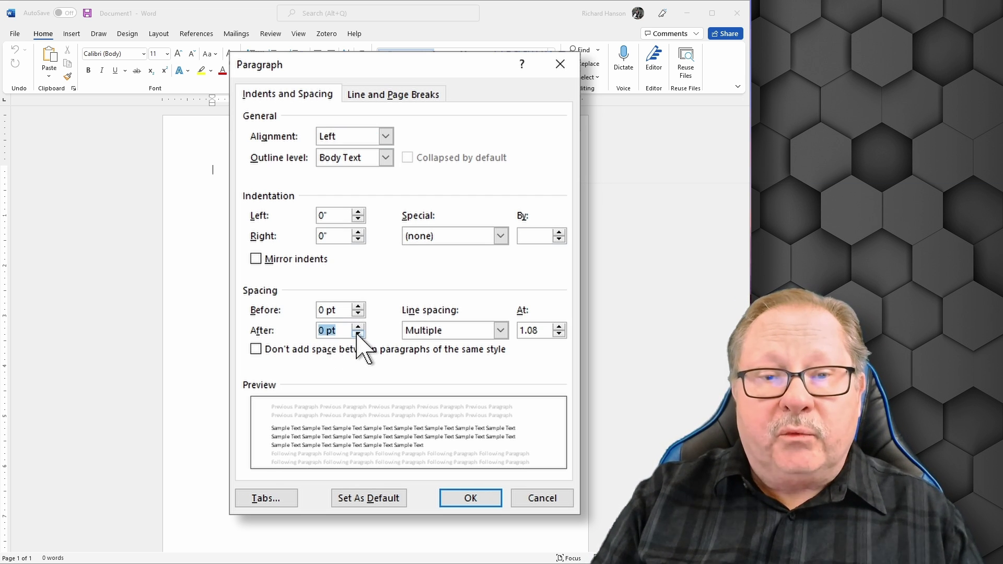
{"action": "left_click", "coordinate": [501, 331]}
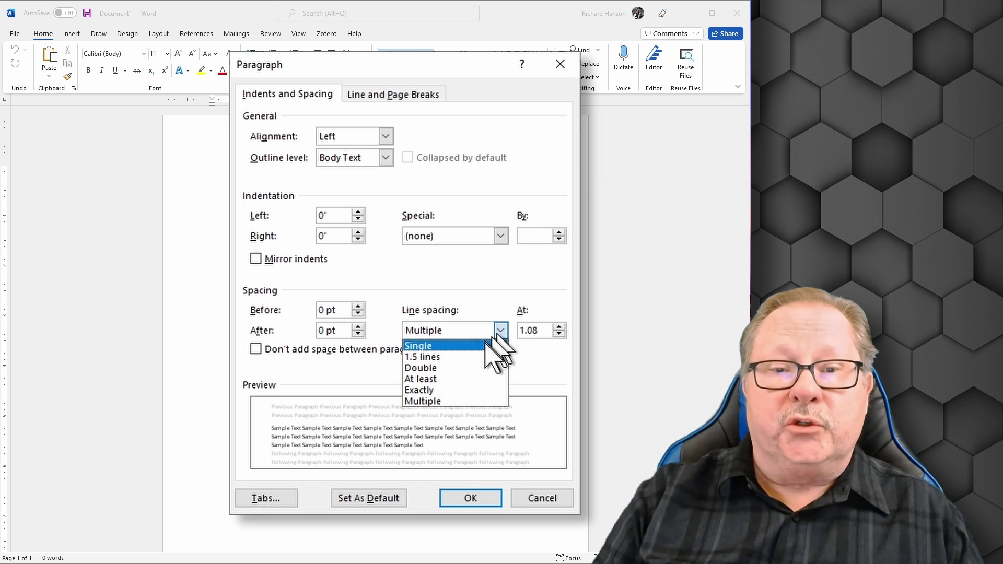
{"action": "left_click", "coordinate": [467, 368]}
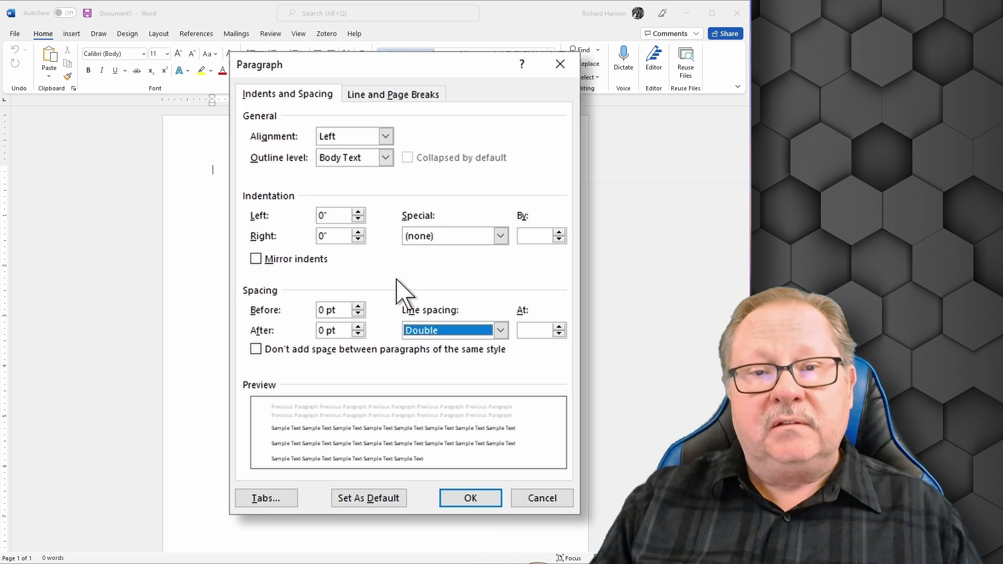
{"action": "left_click", "coordinate": [501, 238]}
{"action": "left_click", "coordinate": [454, 263]}
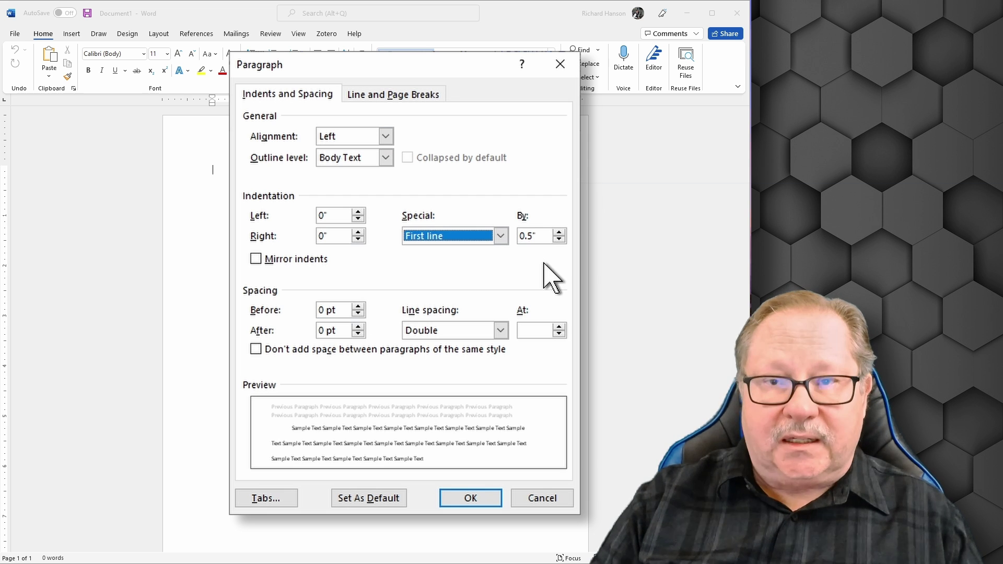
{"action": "left_click", "coordinate": [467, 501]}
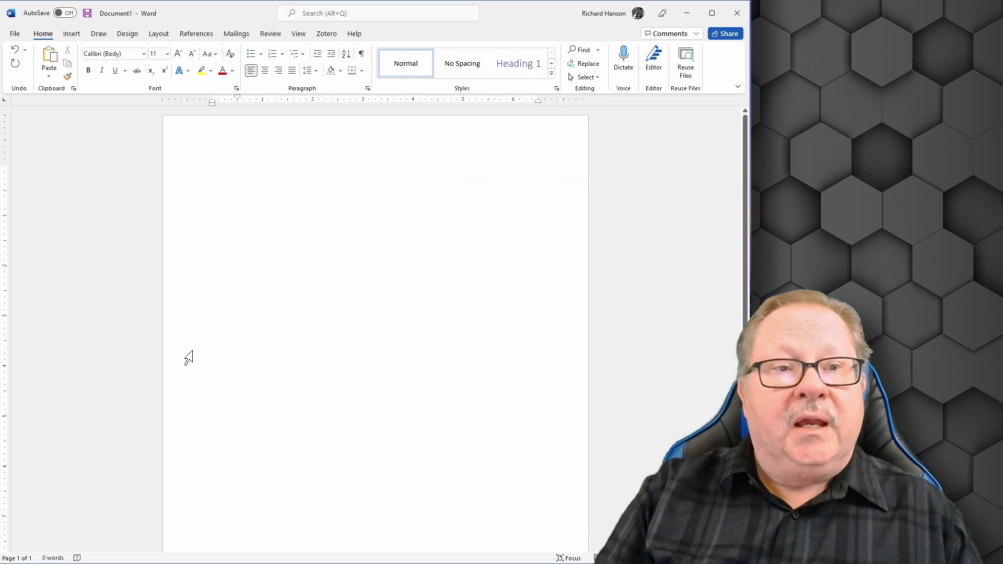
Insert a Plain Number 1 page number at the top of the header and select it.
{"action": "key", "text": "alt+p"}
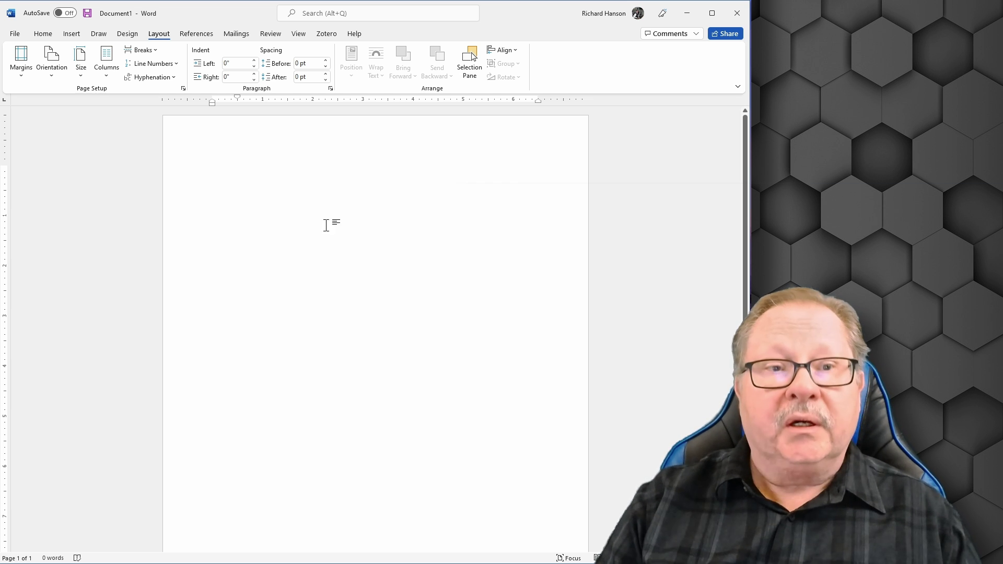
{"action": "left_click", "coordinate": [43, 34]}
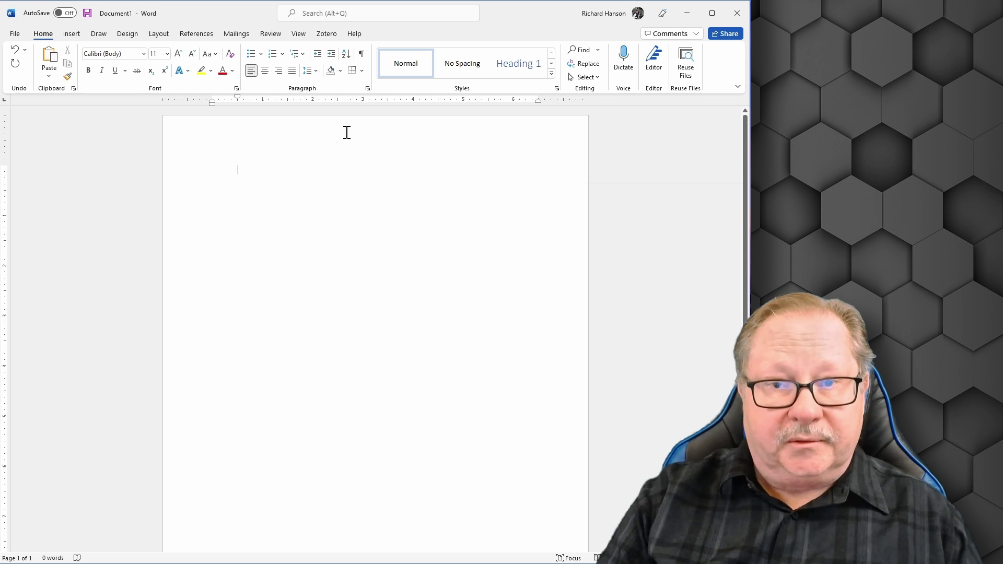
{"action": "double_click", "coordinate": [369, 139]}
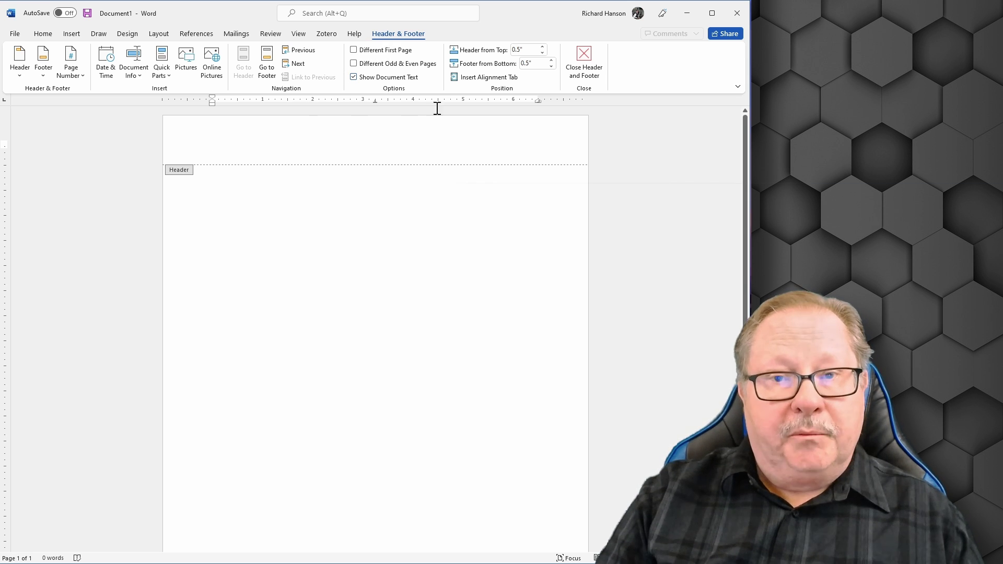
{"action": "left_click", "coordinate": [70, 78]}
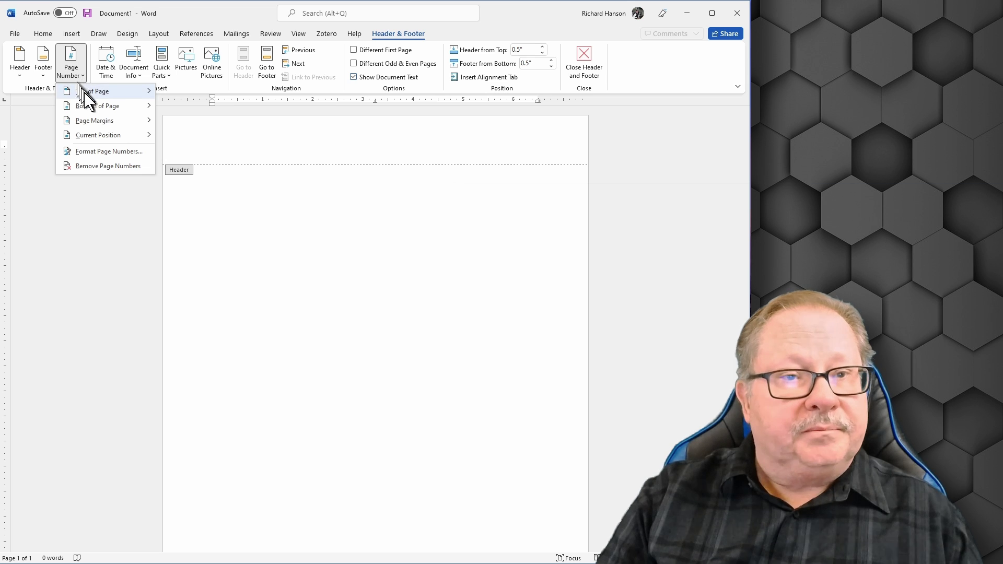
{"action": "mouse_move", "coordinate": [87, 94]}
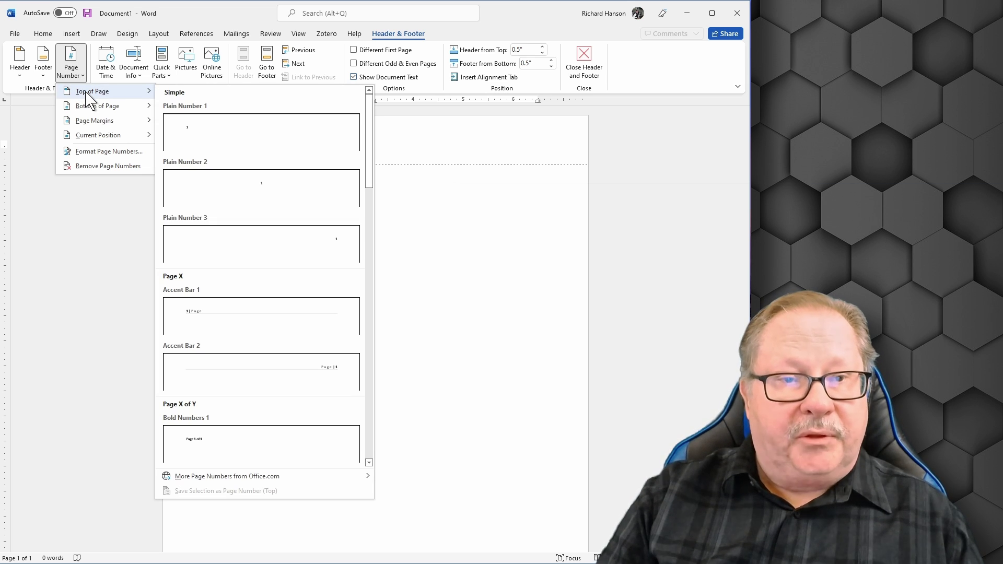
{"action": "left_click", "coordinate": [227, 132]}
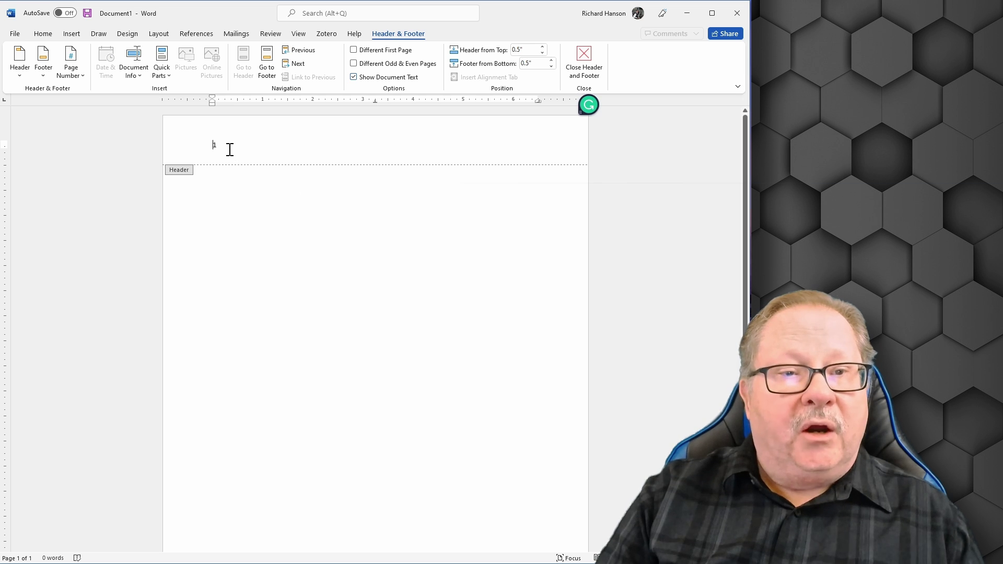
{"action": "left_click_drag", "start_coordinate": [227, 146], "coordinate": [183, 146]}
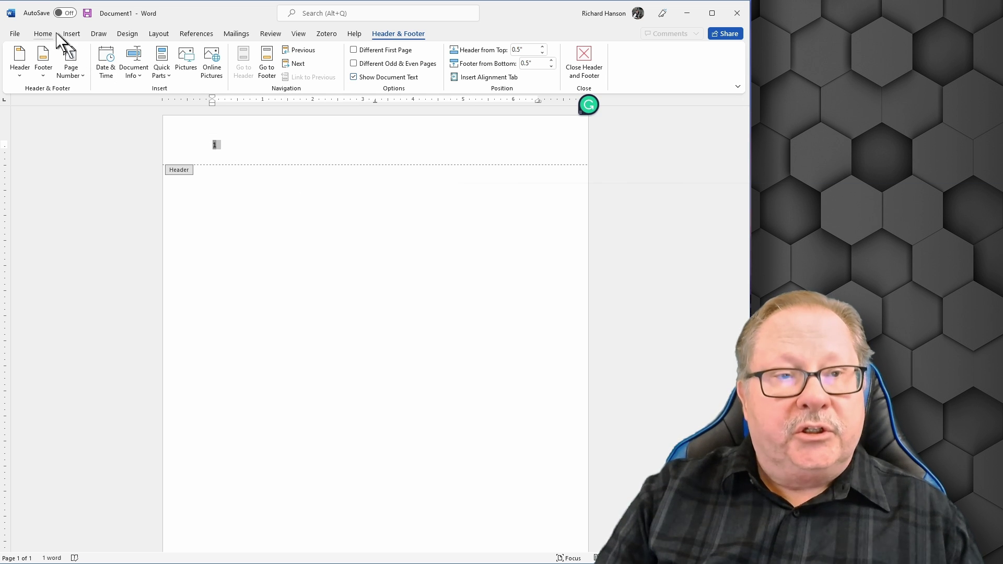
Make the page number Times New Roman 12, right-align it, and close the header.
{"action": "left_click", "coordinate": [37, 33]}
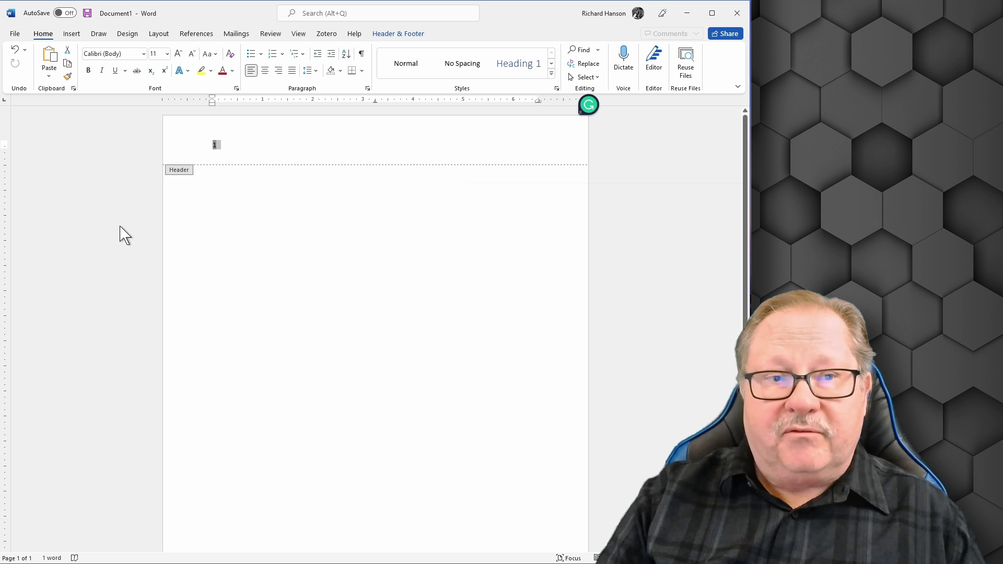
{"action": "left_click", "coordinate": [144, 54]}
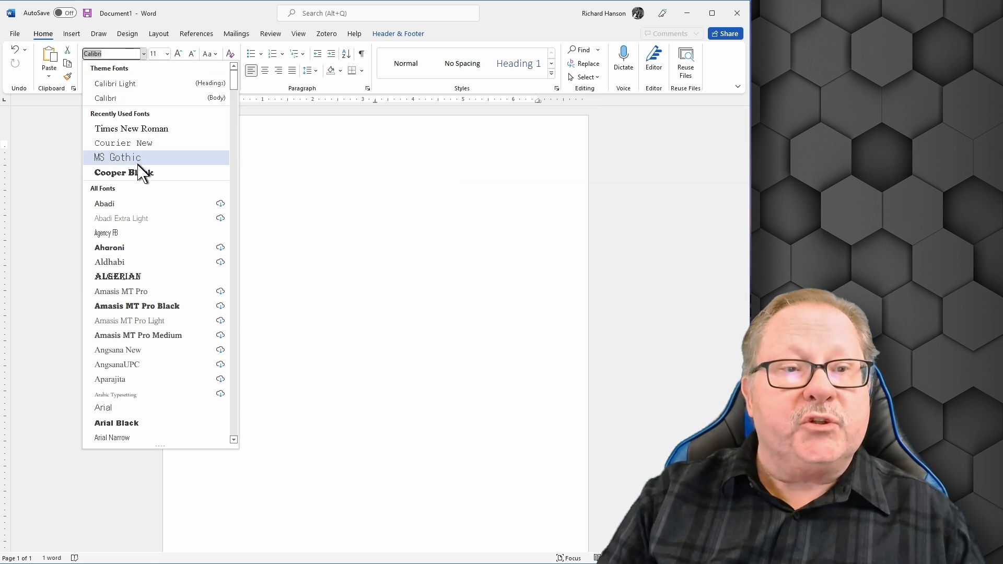
{"action": "left_click", "coordinate": [132, 132]}
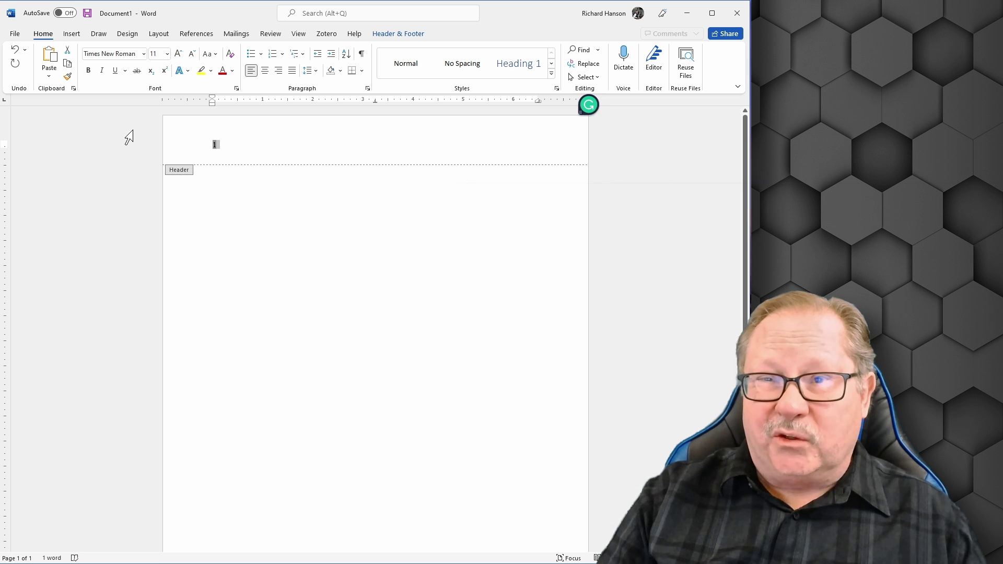
{"action": "left_click", "coordinate": [168, 53]}
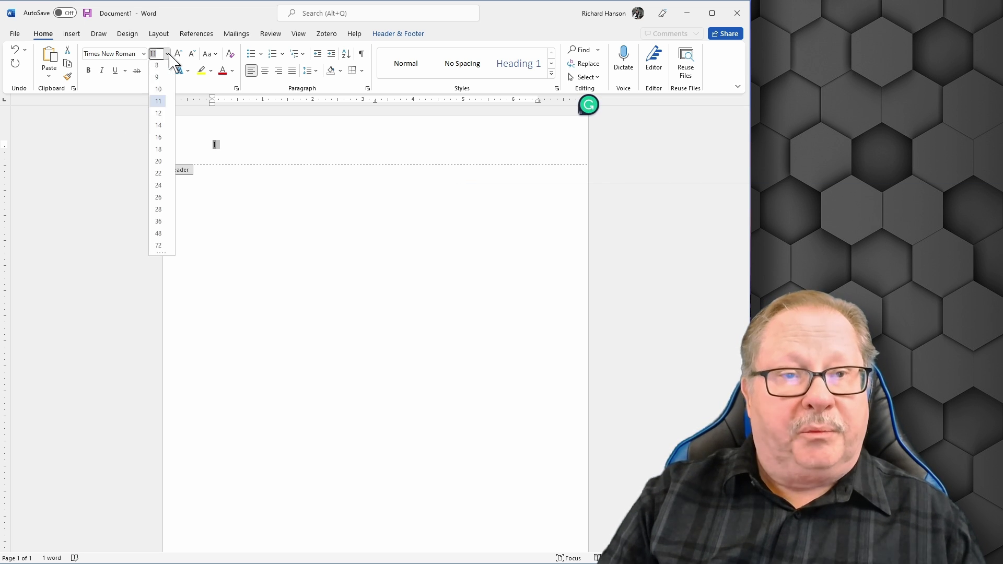
{"action": "left_click", "coordinate": [159, 115]}
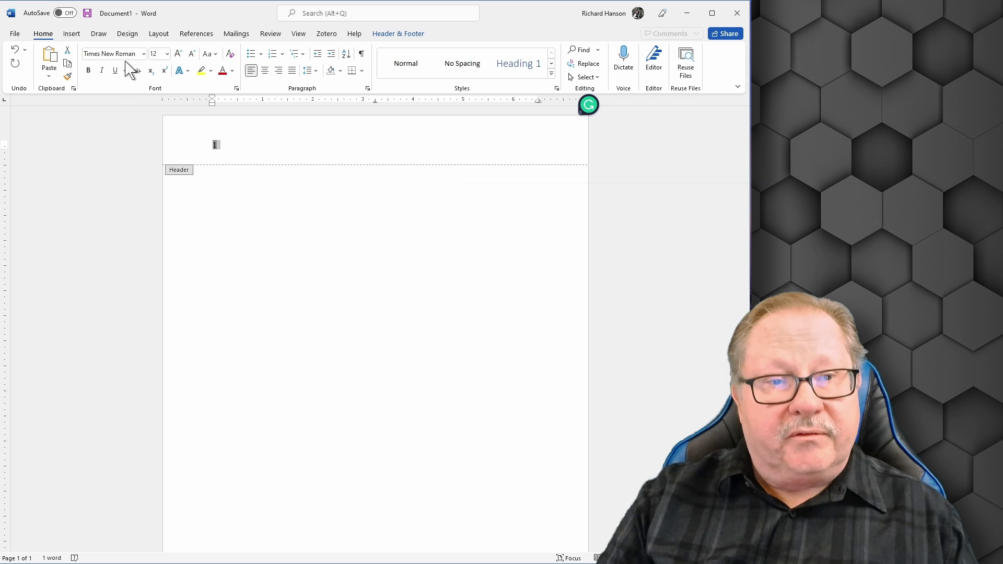
{"action": "left_click", "coordinate": [279, 71]}
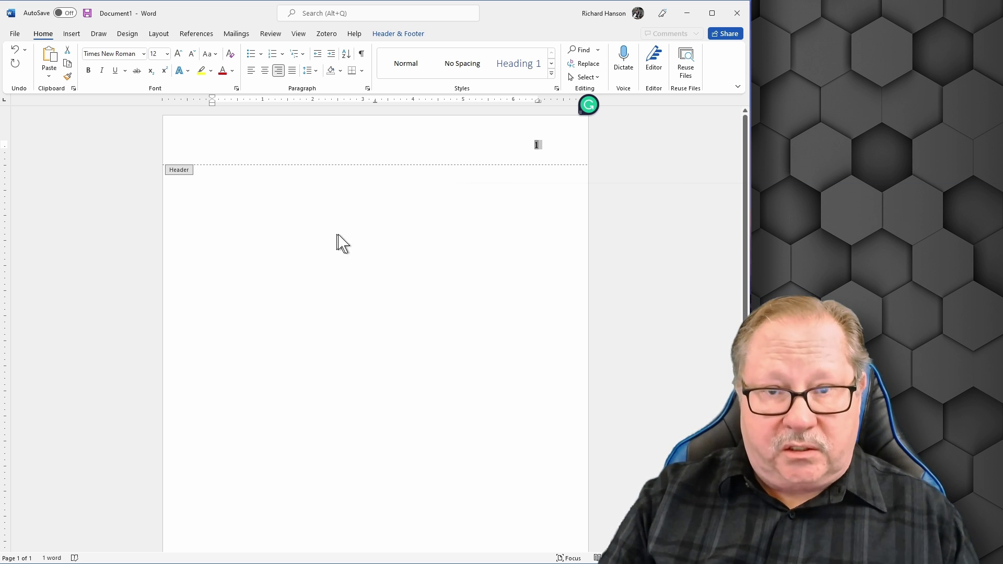
{"action": "double_click", "coordinate": [324, 206]}
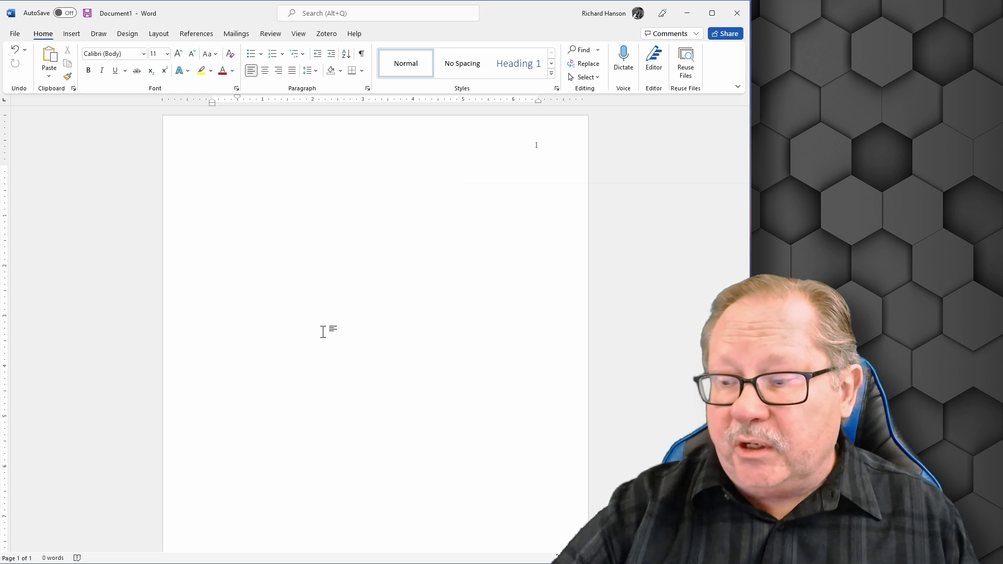
Center the first body line and drag its first-line indent marker back to the margin.
{"action": "key", "text": "ctrl+z"}
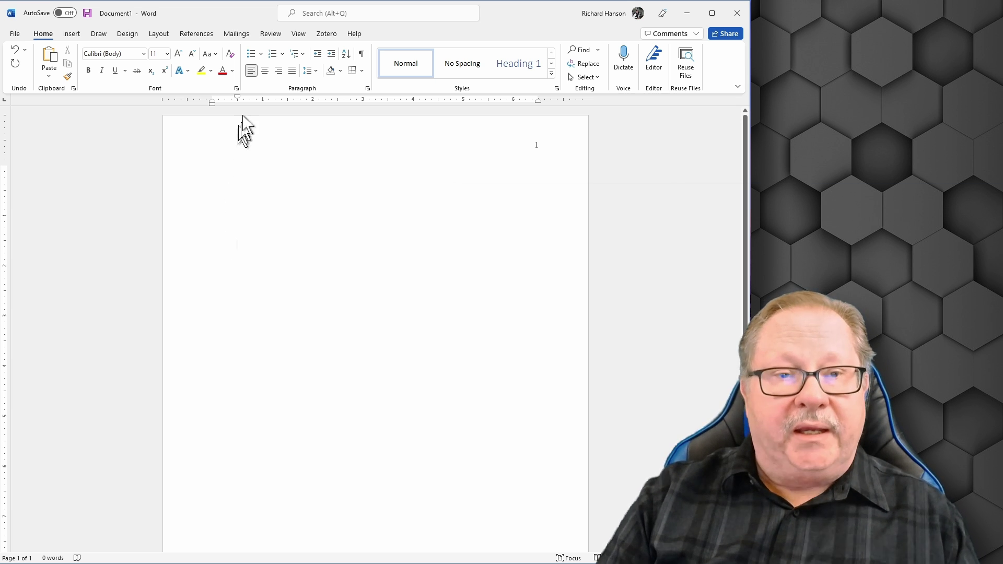
{"action": "left_click", "coordinate": [266, 72]}
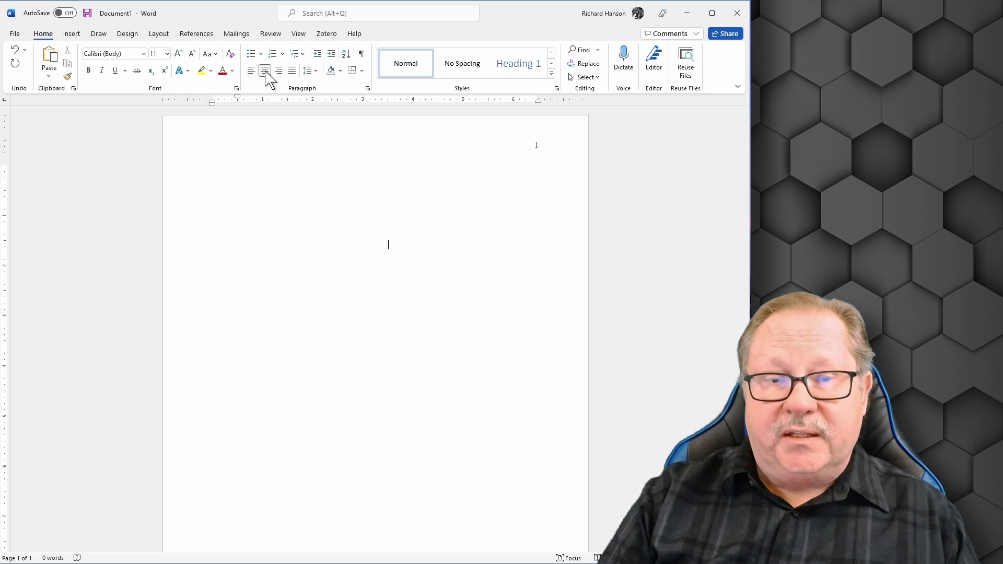
{"action": "scroll", "coordinate": [394, 240], "scroll_direction": "down", "scroll_amount": 4}
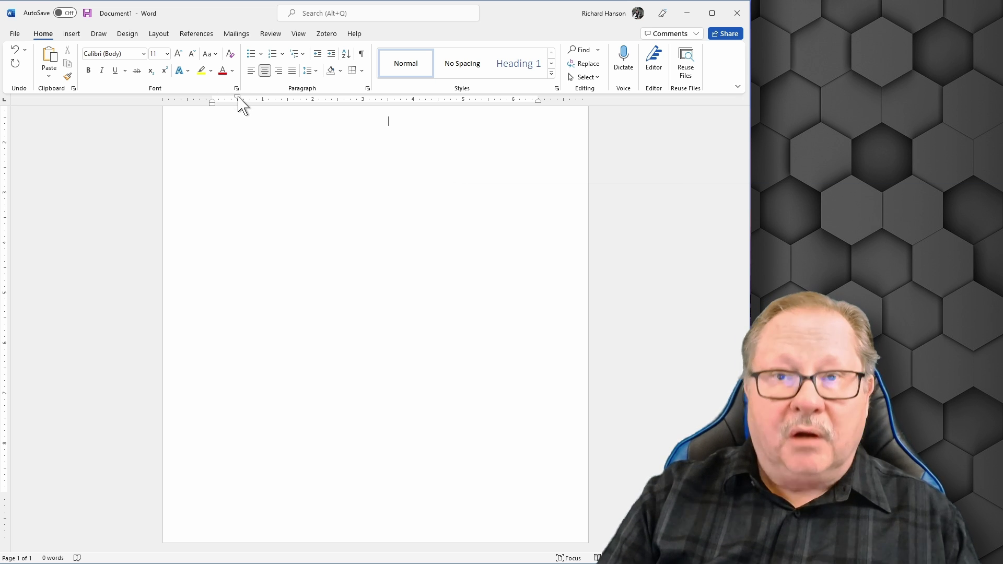
{"action": "left_click_drag", "start_coordinate": [239, 97], "coordinate": [211, 99]}
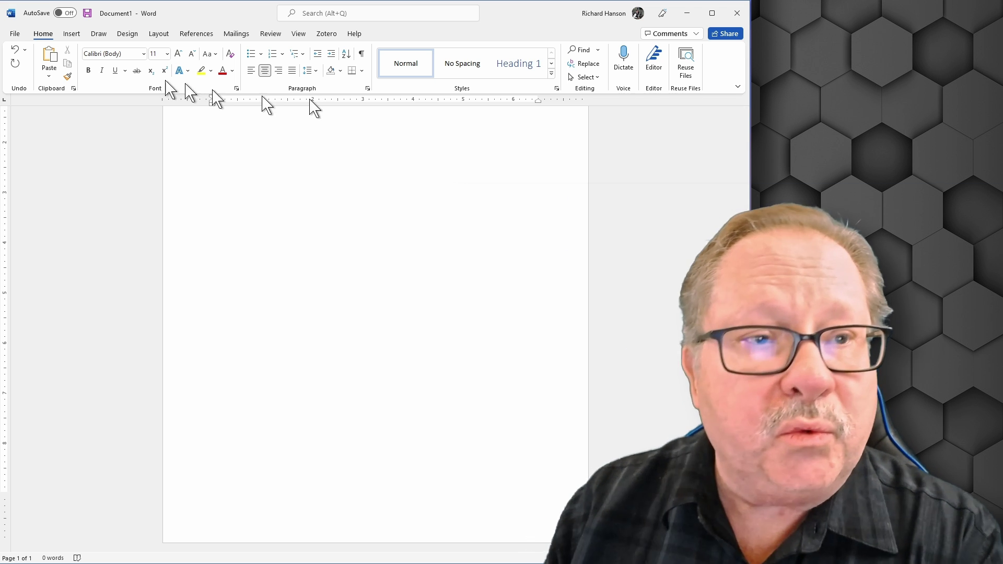
Type the bold title 'Title' and select it.
{"action": "left_click", "coordinate": [88, 70]}
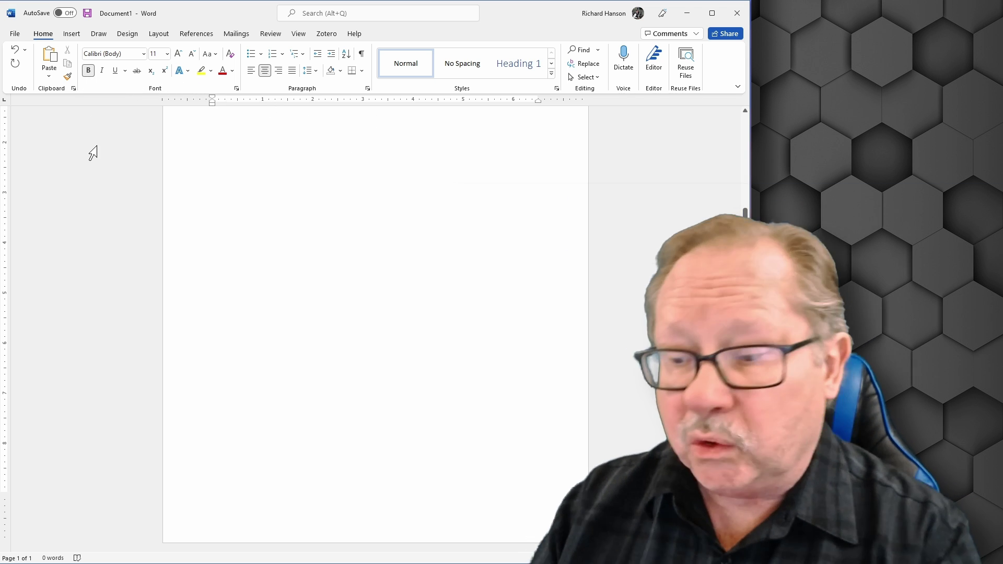
{"action": "type", "text": "Title"}
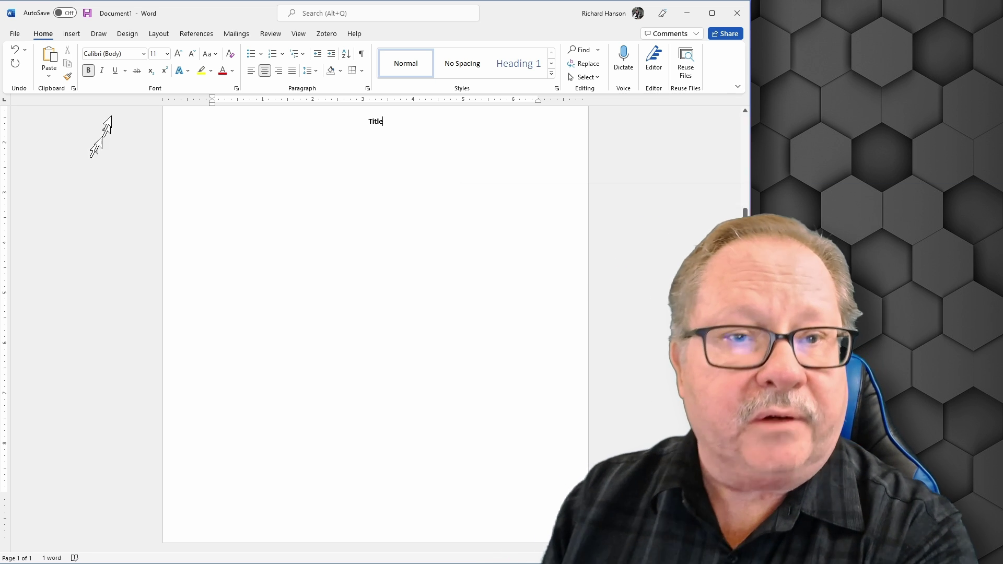
{"action": "left_click", "coordinate": [182, 130]}
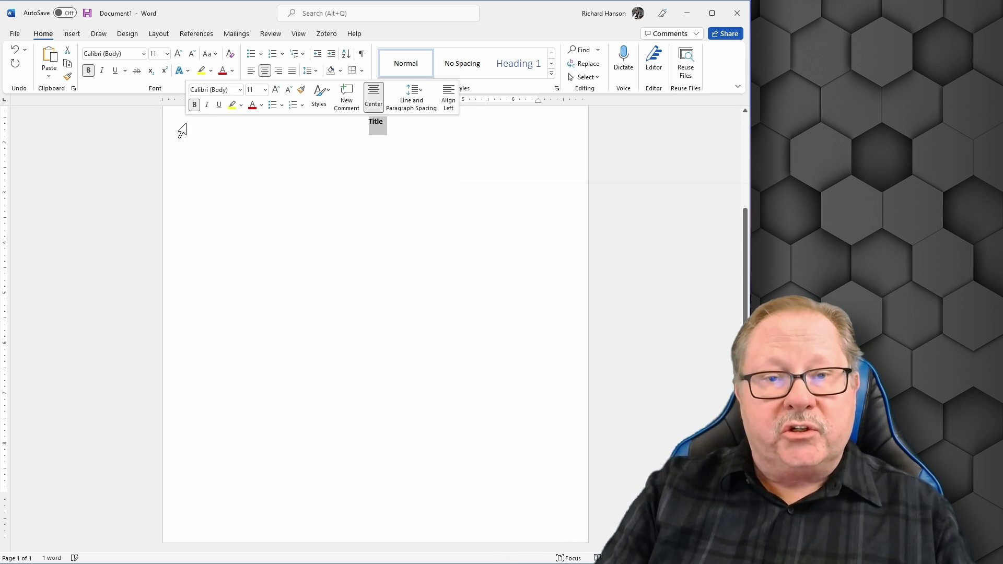
Set the title to 12-point Times New Roman and start a new line below it.
{"action": "left_click", "coordinate": [114, 54]}
{"action": "left_click", "coordinate": [143, 55]}
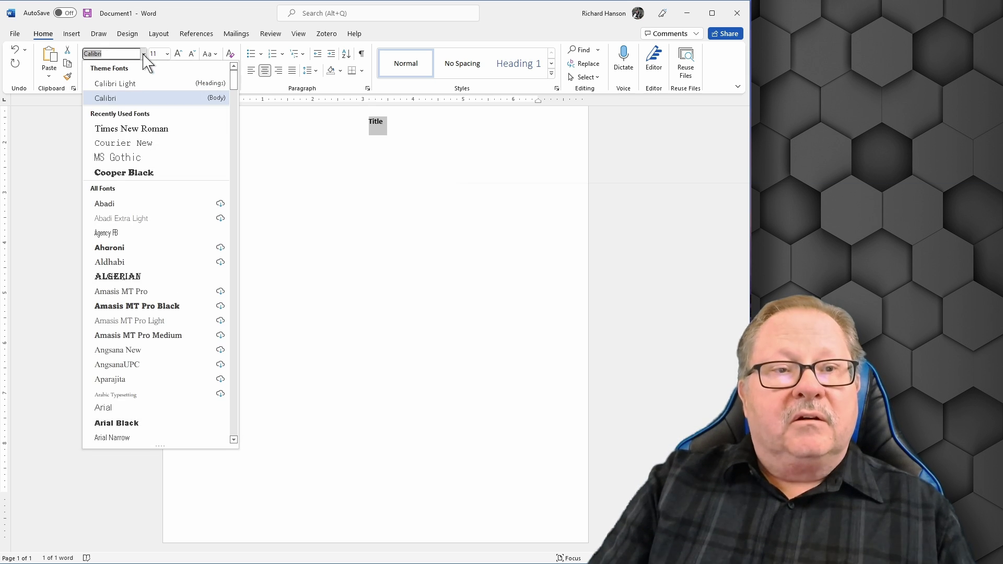
{"action": "left_click", "coordinate": [121, 131]}
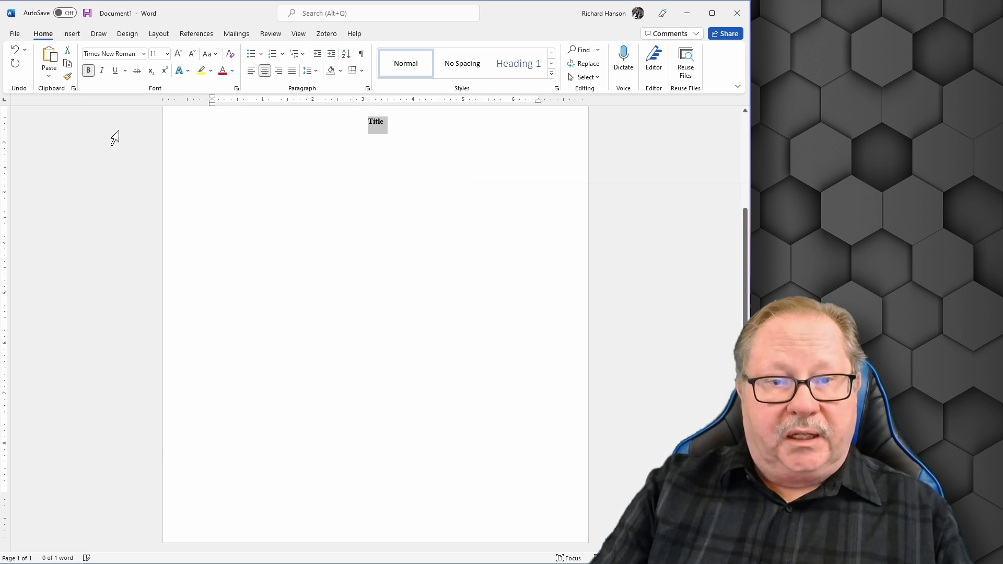
{"action": "left_click", "coordinate": [167, 54]}
{"action": "left_click", "coordinate": [159, 115]}
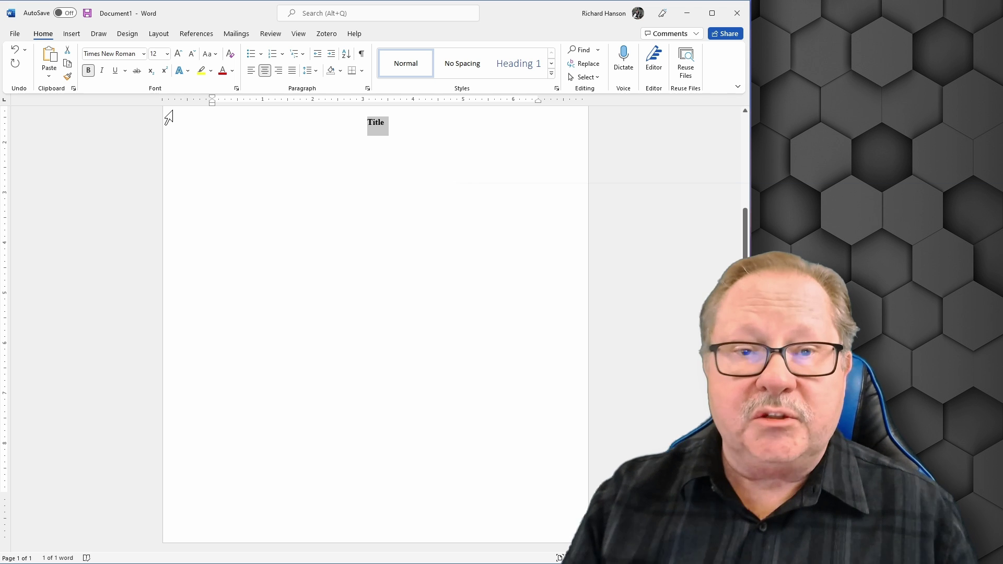
{"action": "key", "text": "Right"}
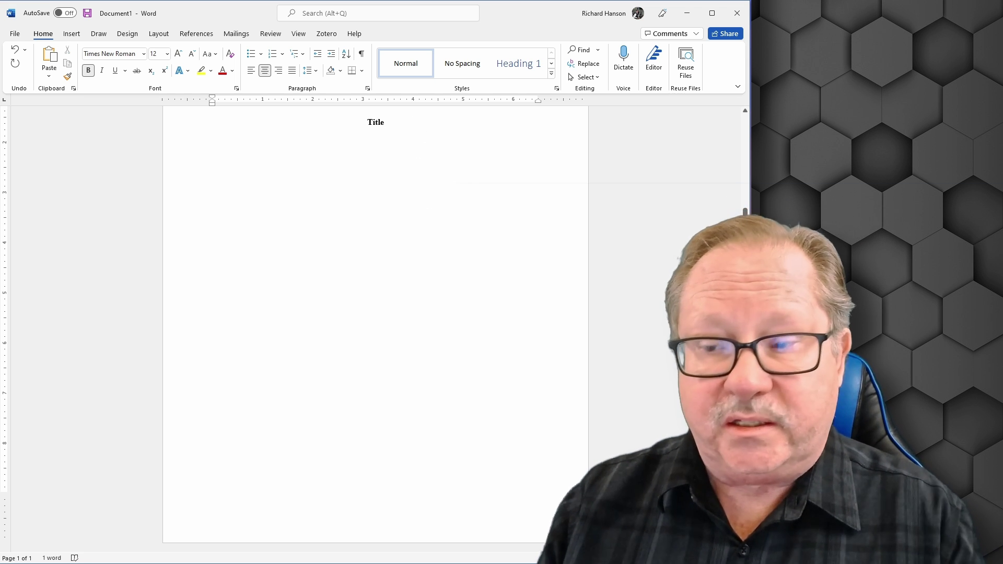
{"action": "key", "text": "Return"}
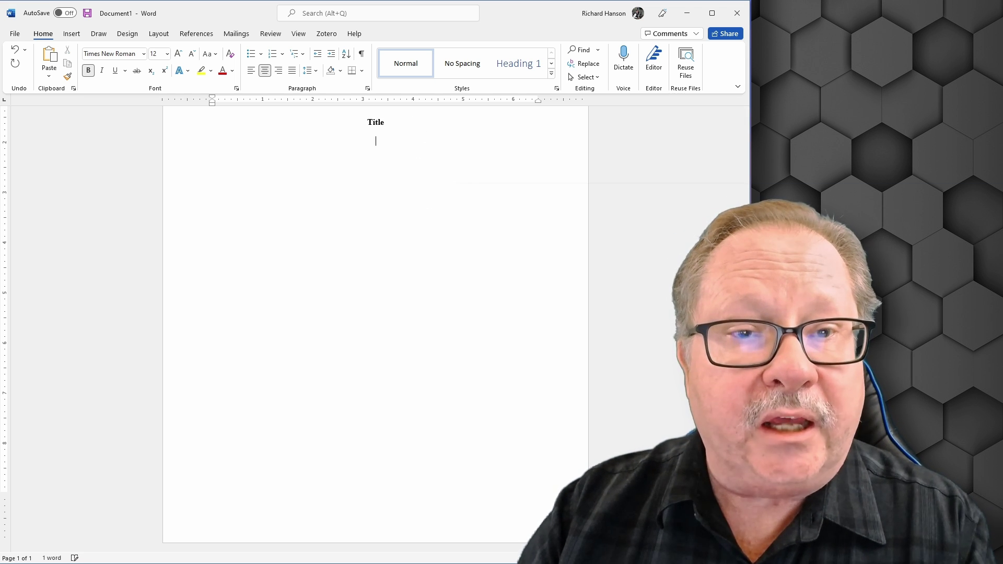
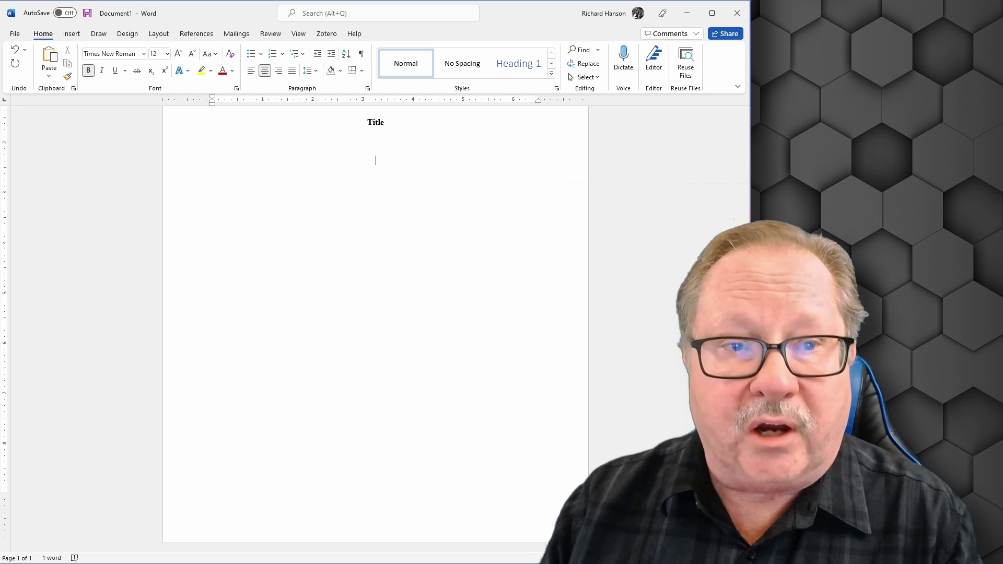
Turn off bold and type non-bold lines for the author's full name, Course, Instructor Name and Date.
{"action": "left_click", "coordinate": [88, 71]}
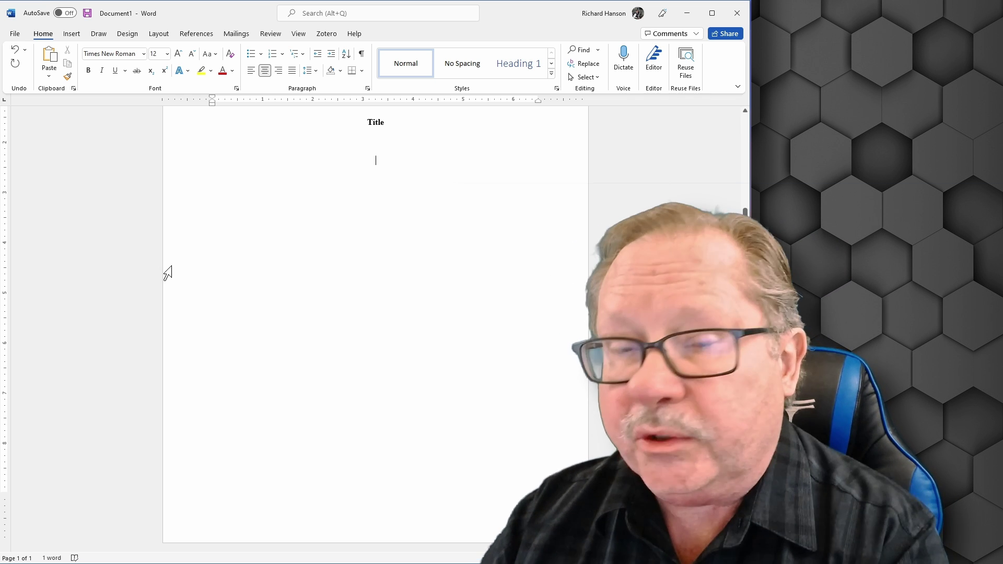
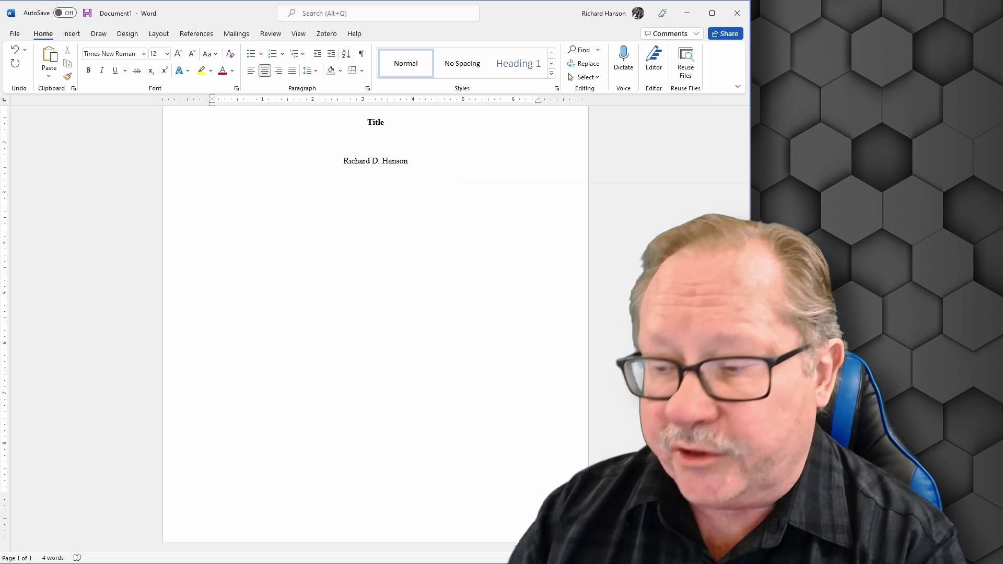
{"action": "key", "text": "Return"}
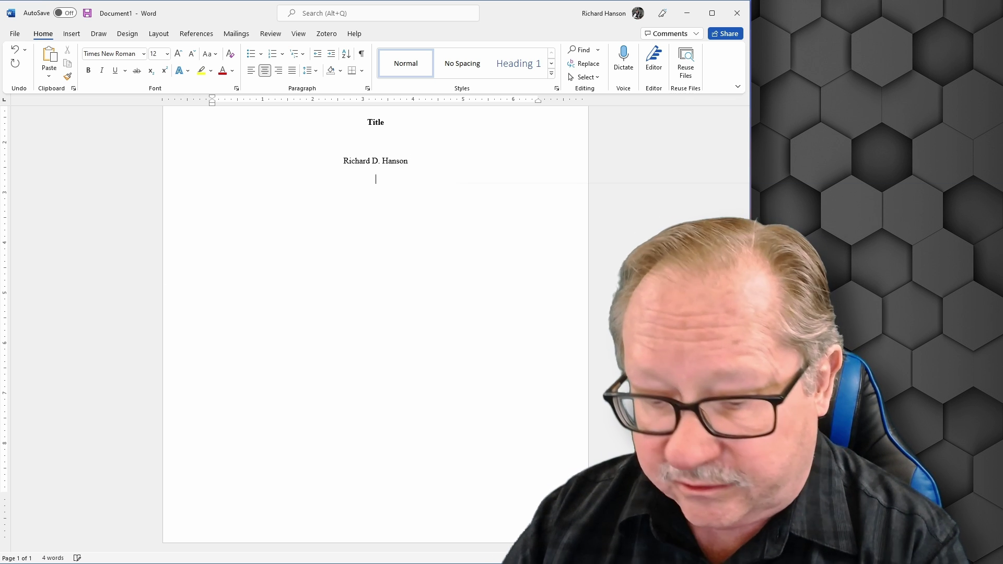
{"action": "type", "text": "Course"}
{"action": "key", "text": "Return"}
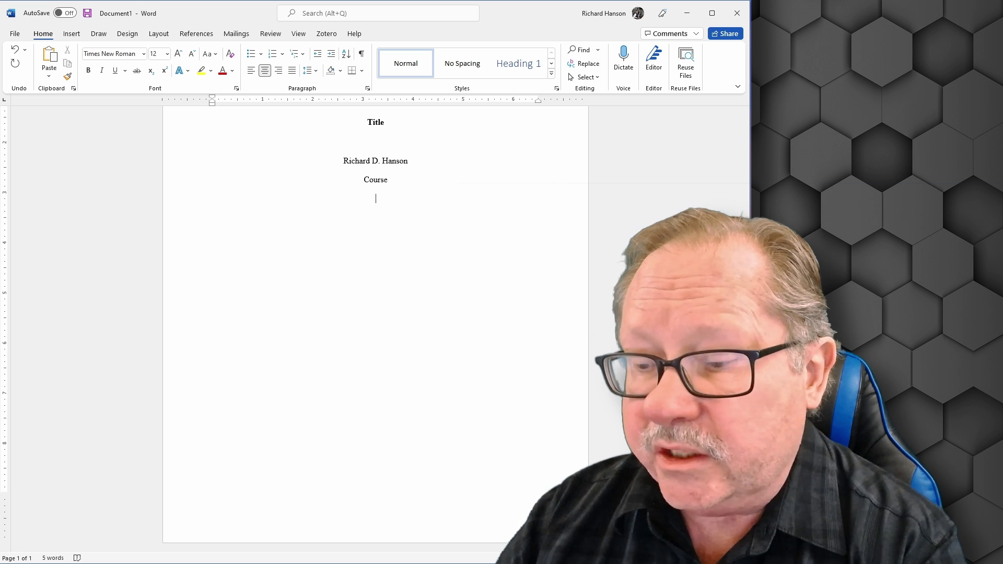
{"action": "type", "text": "Instructor Name"}
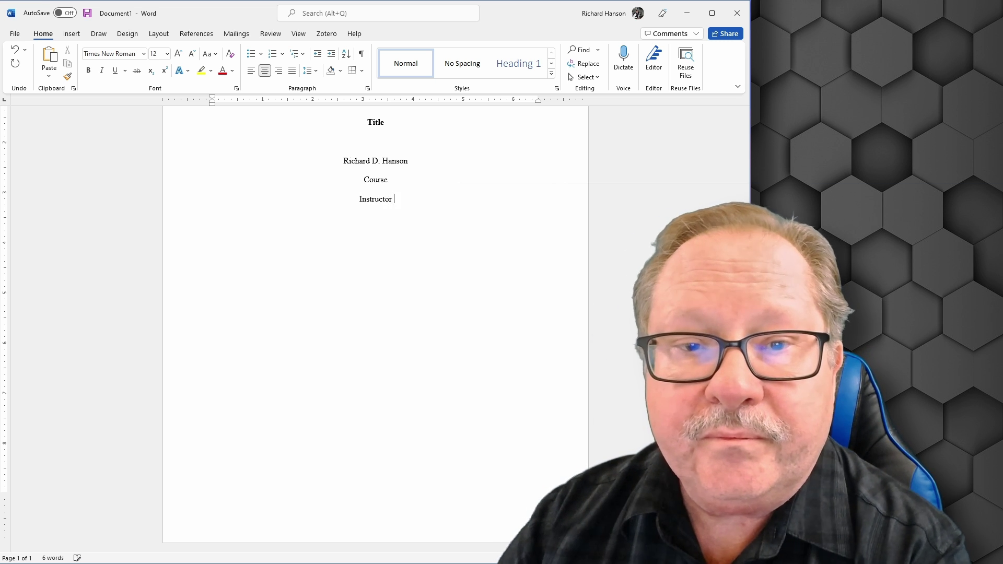
{"action": "key", "text": "Return"}
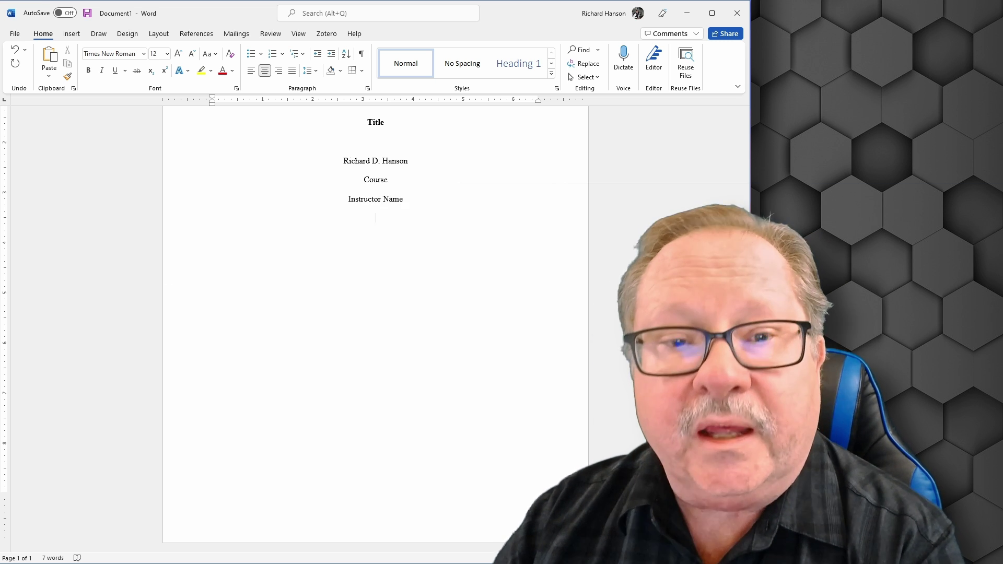
{"action": "type", "text": "Date"}
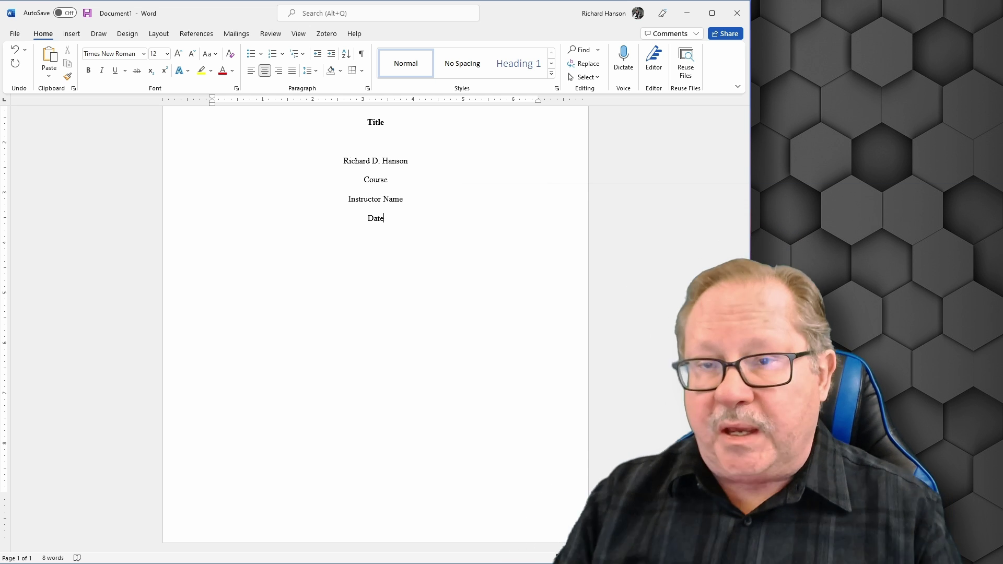
Check page number 1 in the header and place the cursor on the empty line below Date.
{"action": "scroll", "coordinate": [536, 307], "scroll_direction": "up", "scroll_amount": 3}
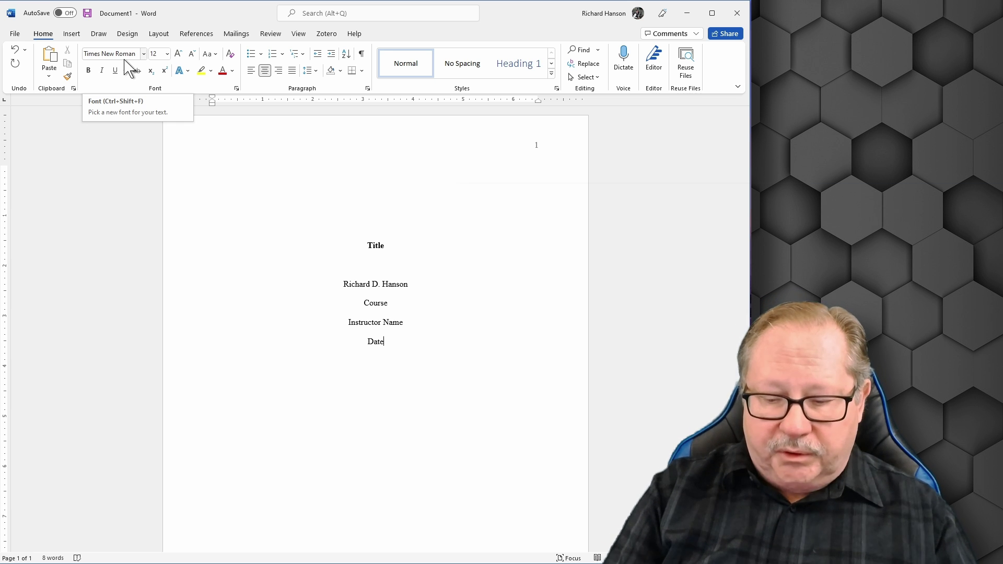
{"action": "left_click", "coordinate": [383, 360]}
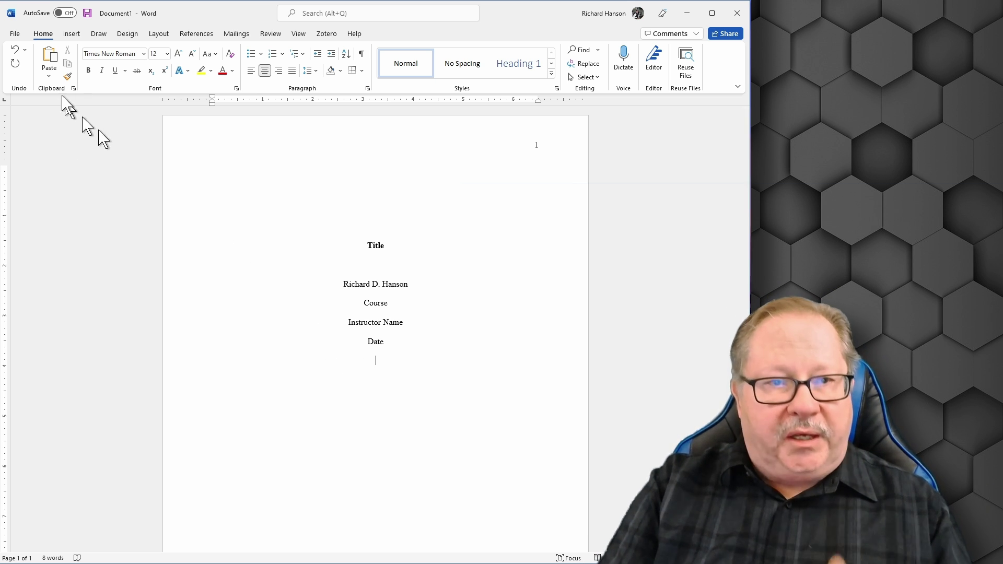
Insert a page break after the title page and review the new blank page 2.
{"action": "left_click", "coordinate": [69, 35]}
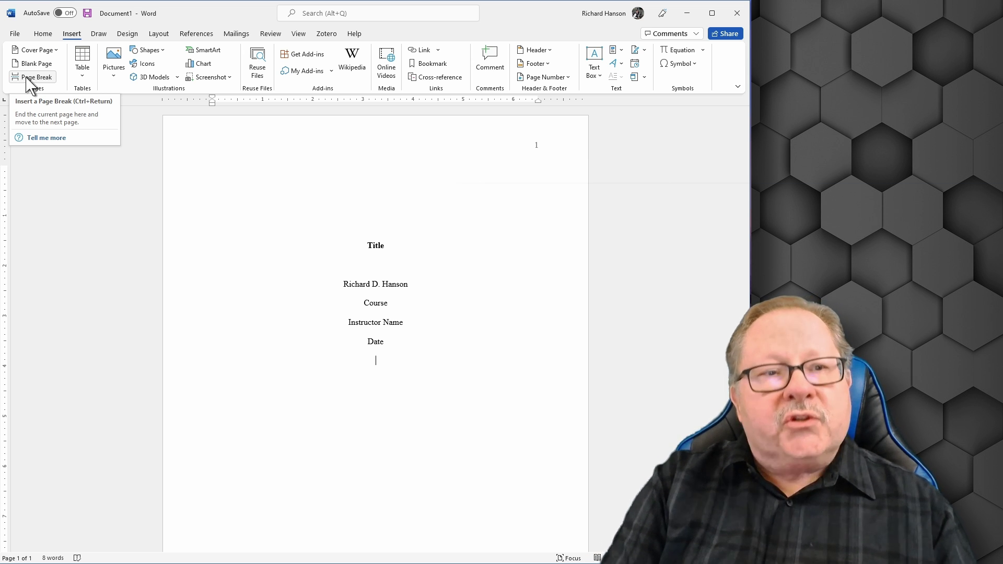
{"action": "left_click", "coordinate": [28, 78]}
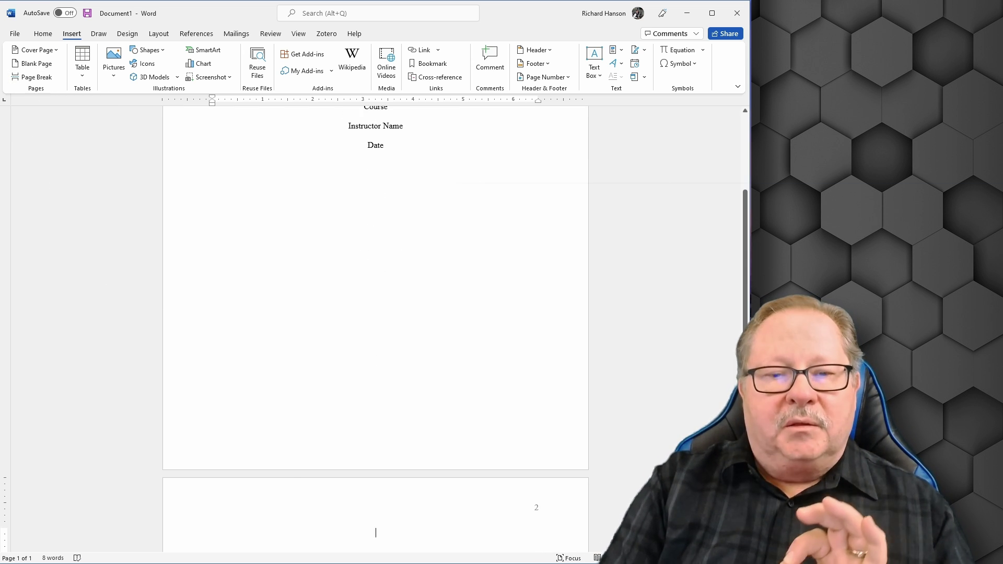
{"action": "scroll", "coordinate": [363, 463], "scroll_direction": "down", "scroll_amount": 3}
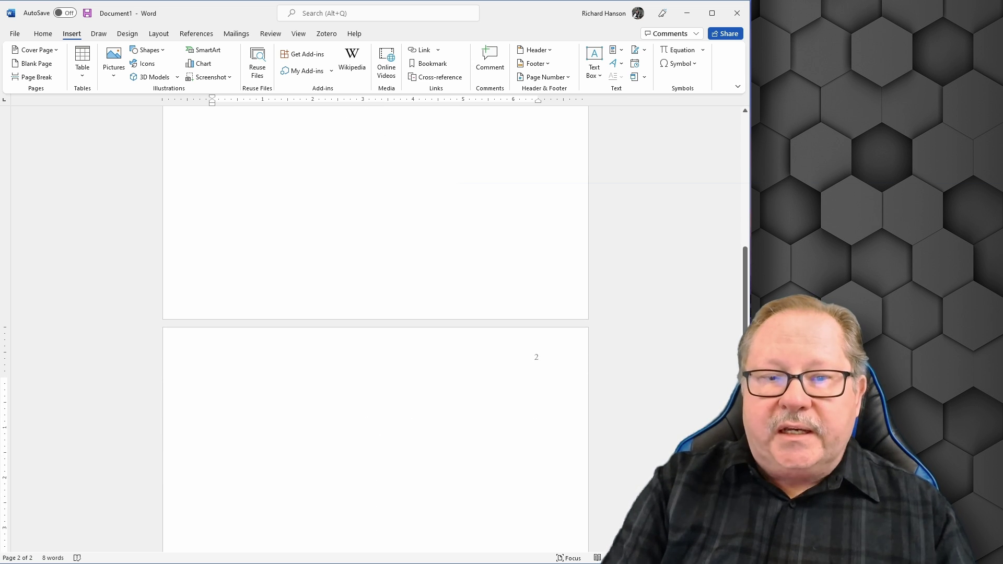
{"action": "scroll", "coordinate": [374, 394], "scroll_direction": "down", "scroll_amount": 4}
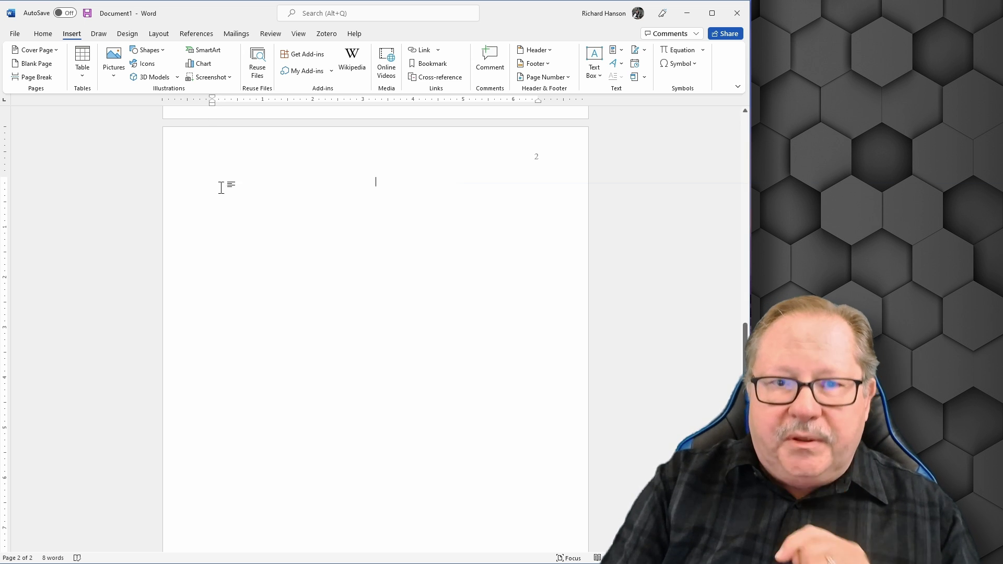
{"action": "scroll", "coordinate": [328, 211], "scroll_direction": "up", "scroll_amount": 5}
{"action": "scroll", "coordinate": [327, 211], "scroll_direction": "up", "scroll_amount": 5}
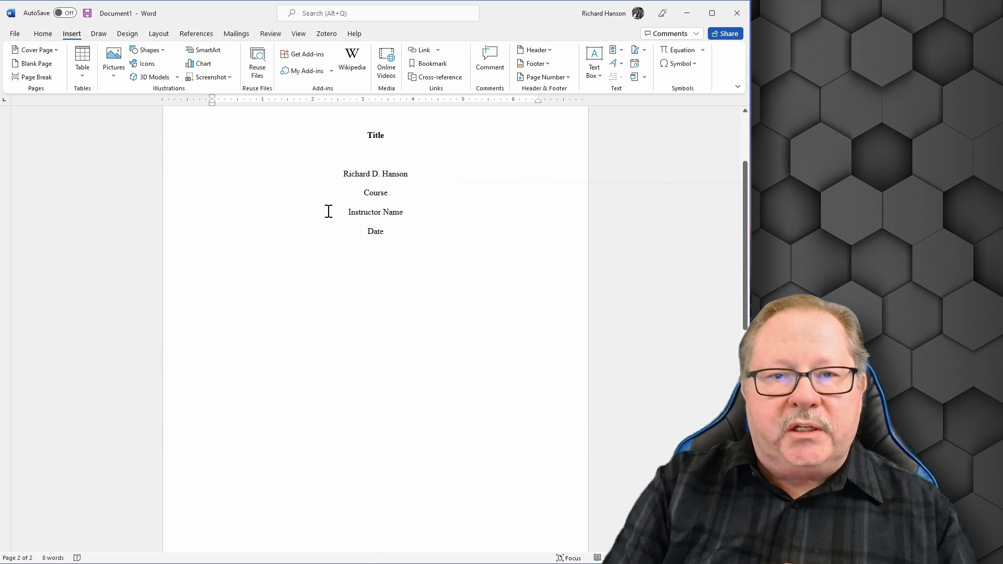
Copy the bold centred Title from page 1 and paste it at the top of page 2.
{"action": "left_click_drag", "start_coordinate": [394, 148], "coordinate": [364, 152]}
{"action": "key", "text": "ctrl+c"}
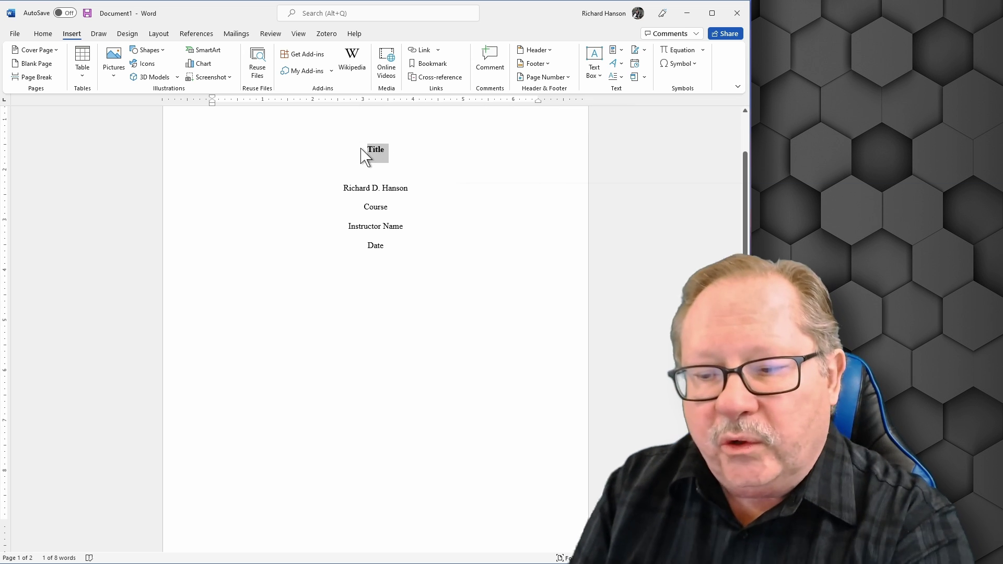
{"action": "scroll", "coordinate": [450, 395], "scroll_direction": "down", "scroll_amount": 5}
{"action": "scroll", "coordinate": [449, 394], "scroll_direction": "down", "scroll_amount": 2}
{"action": "left_click", "coordinate": [377, 392]}
{"action": "key", "text": "ctrl+v"}
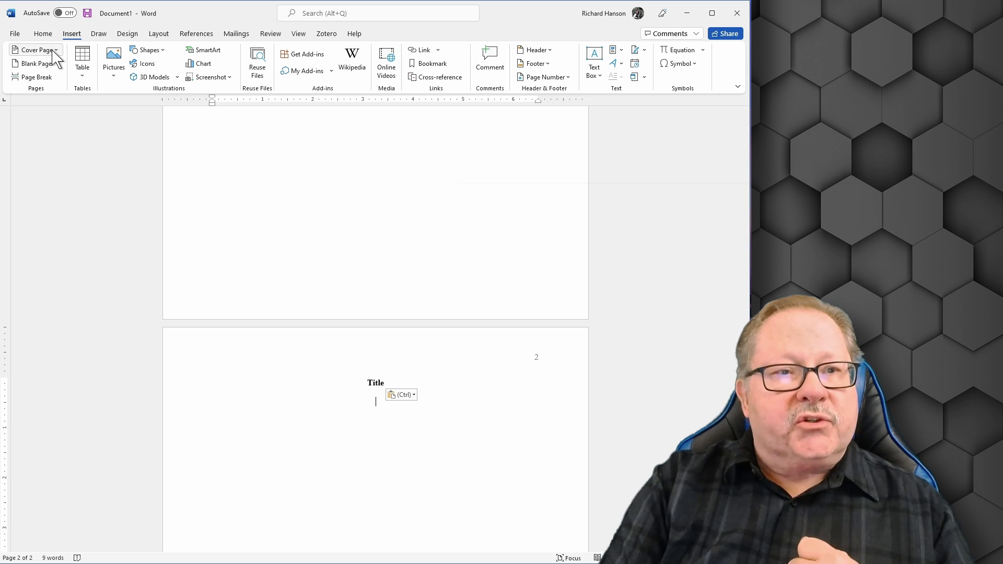
{"action": "left_click", "coordinate": [43, 35]}
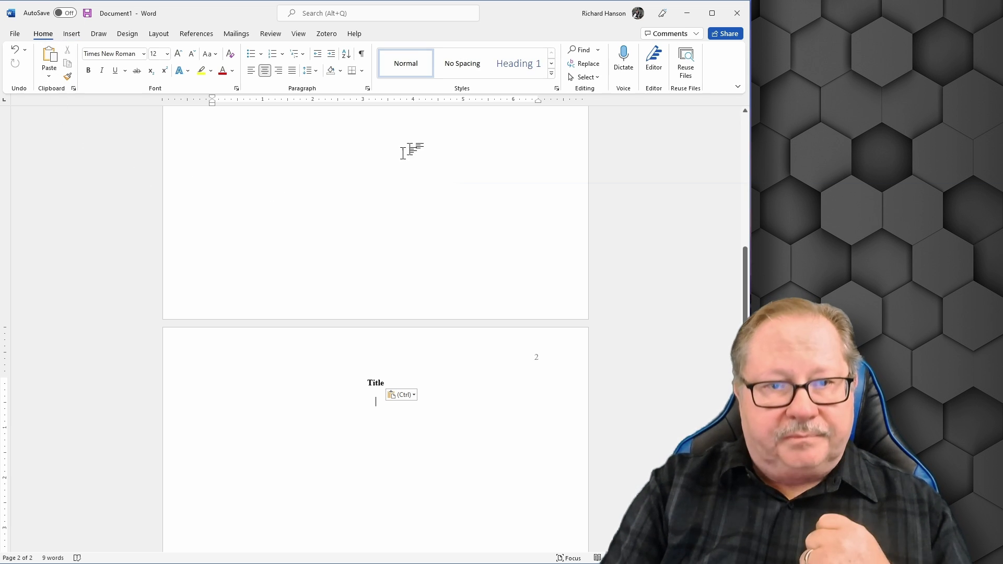
Apply the Normal style to the line under page 2's Title and open the Styles pane.
{"action": "left_click", "coordinate": [410, 74]}
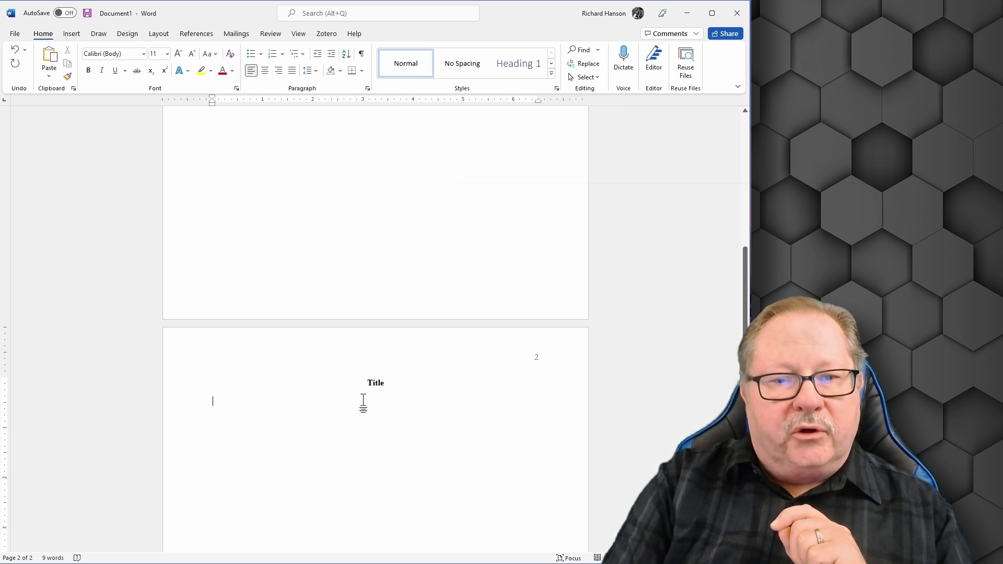
{"action": "left_click", "coordinate": [557, 90]}
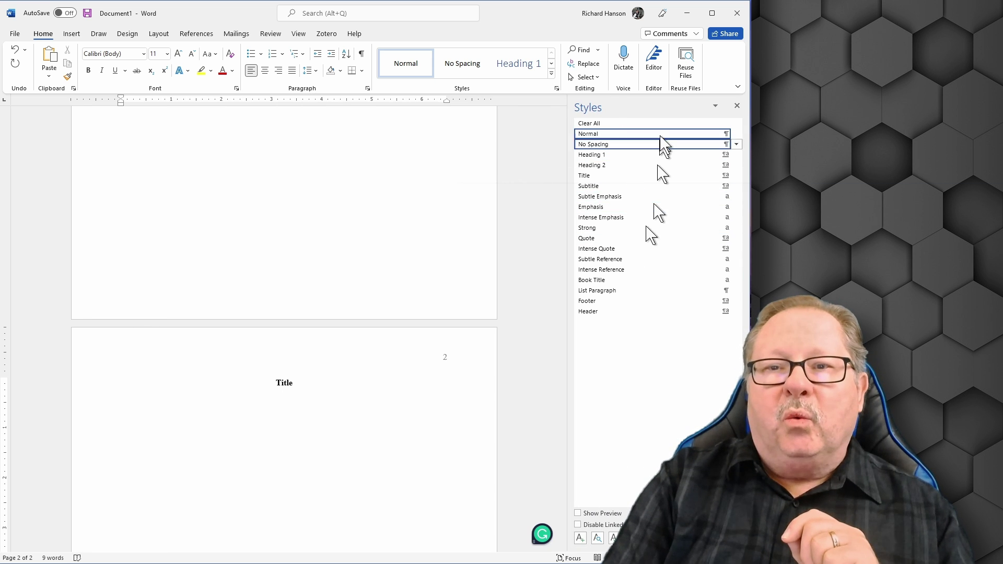
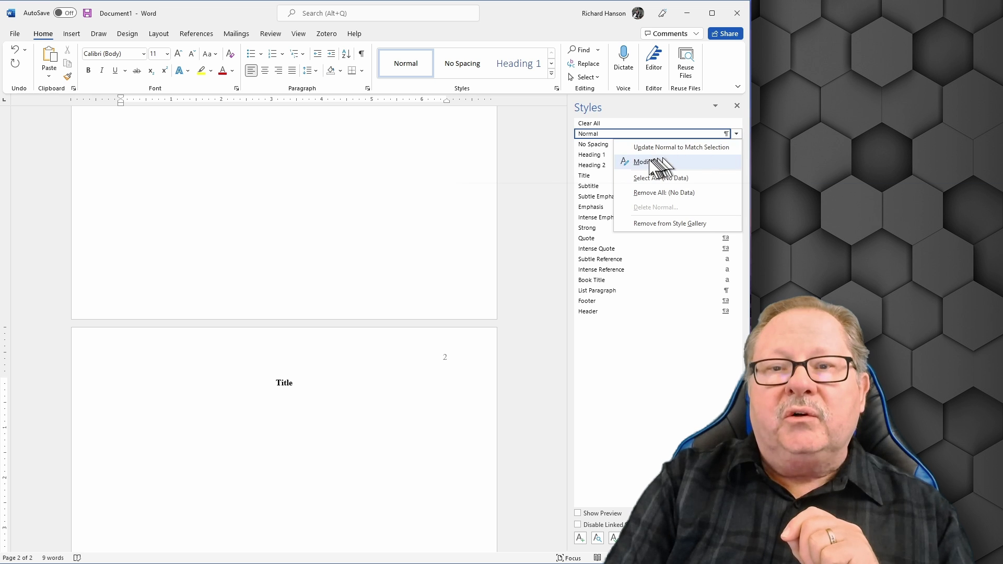
Open Modify Style for the Normal style and go to its Format > Font settings.
{"action": "left_click", "coordinate": [649, 161]}
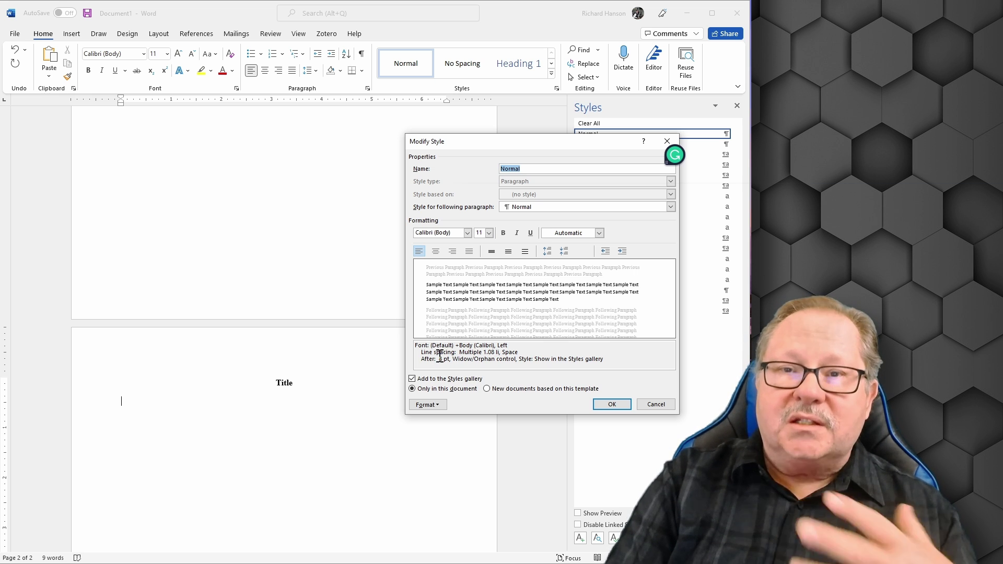
{"action": "left_click", "coordinate": [445, 407]}
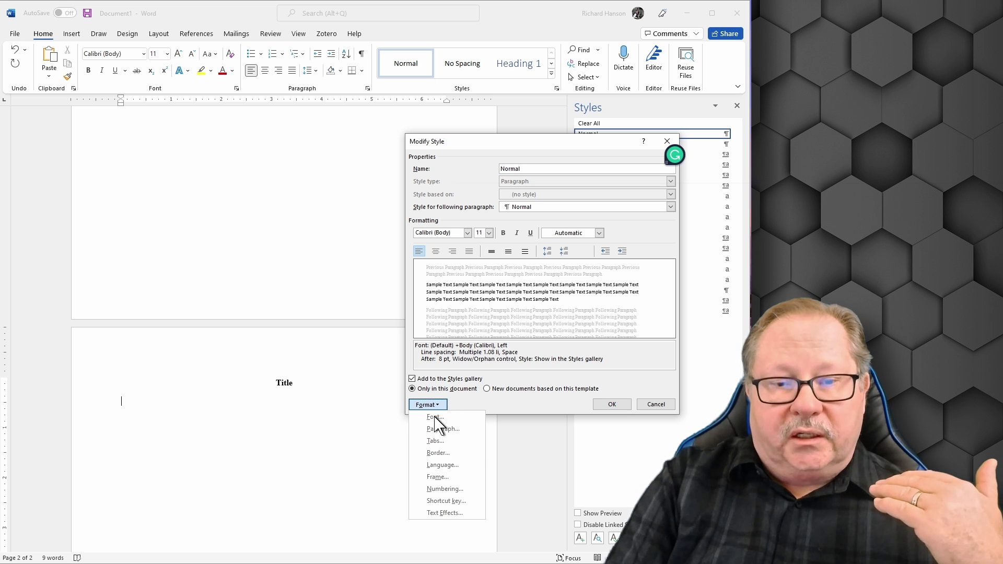
{"action": "left_click", "coordinate": [433, 417]}
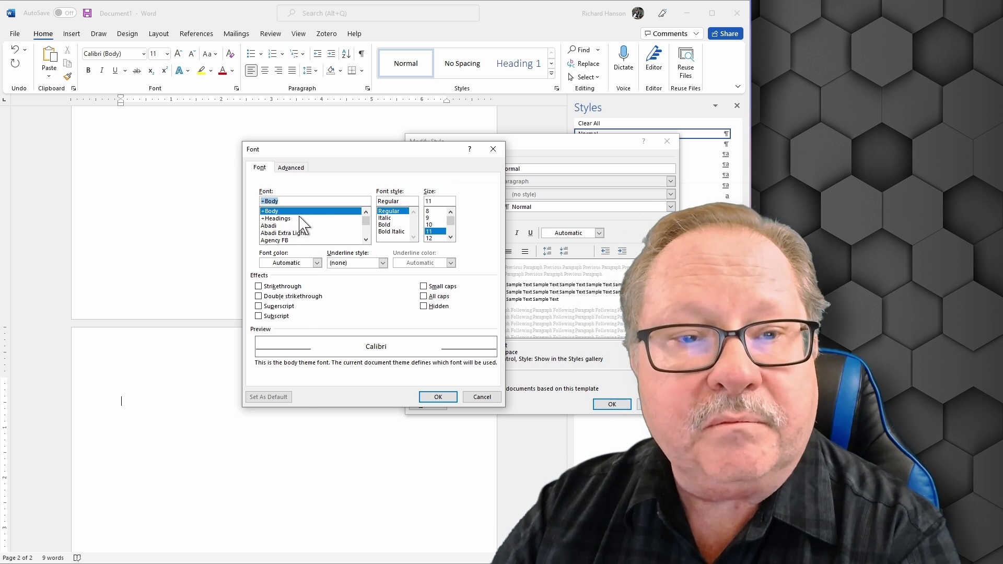
Change the Normal style font from Calibri 11 to Times New Roman 12 pt.
{"action": "type", "text": "times"}
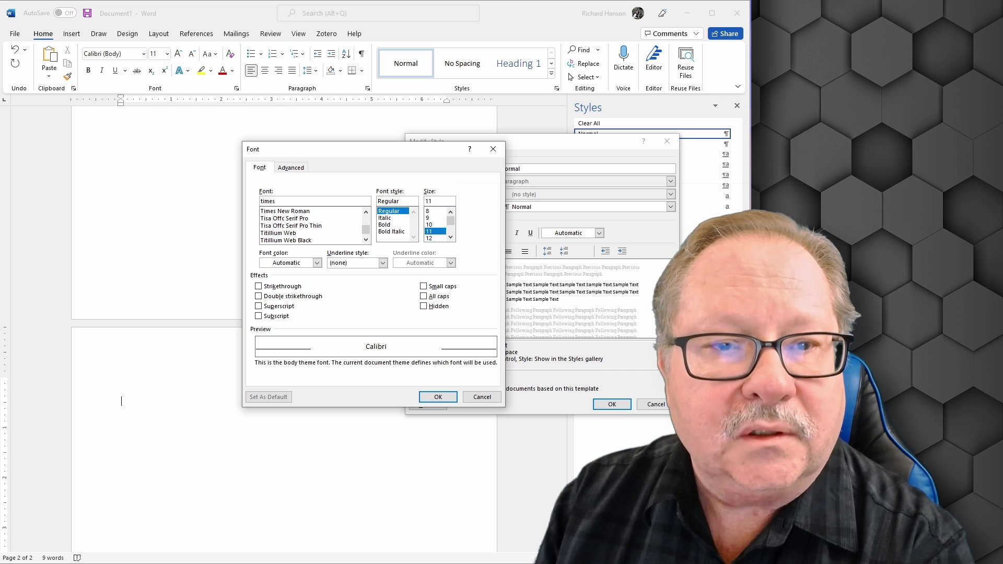
{"action": "left_click", "coordinate": [282, 211]}
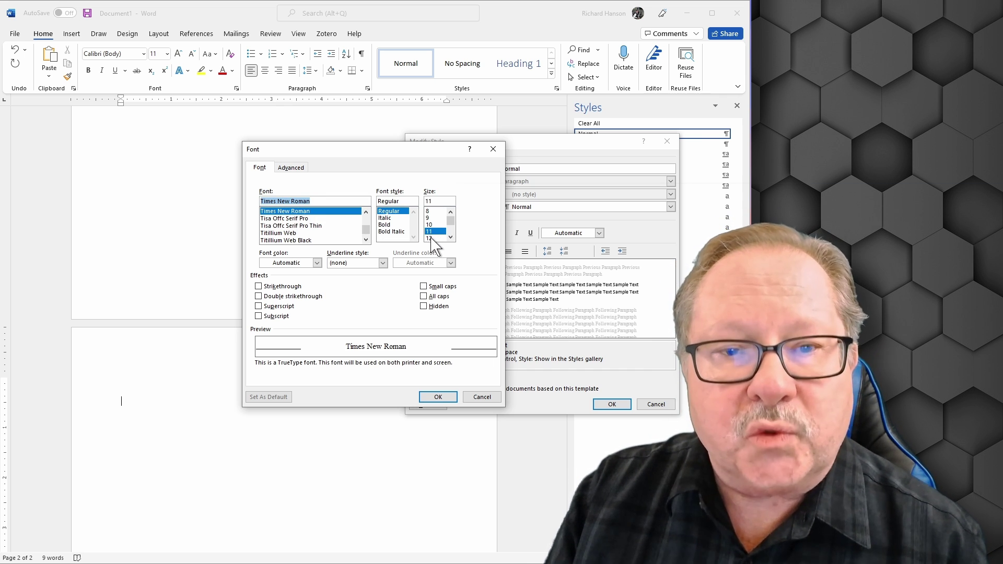
{"action": "left_click", "coordinate": [432, 238]}
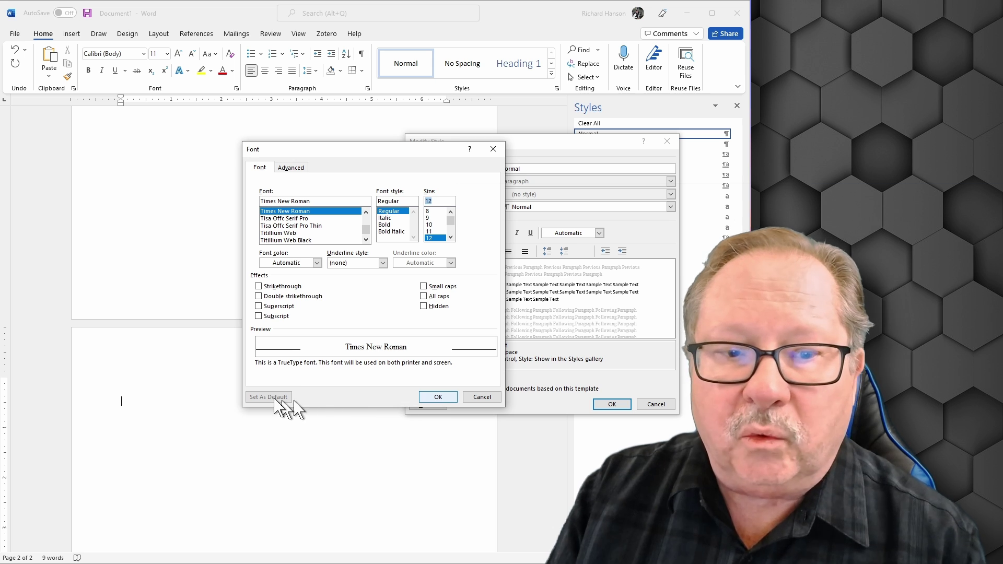
{"action": "left_click", "coordinate": [444, 397]}
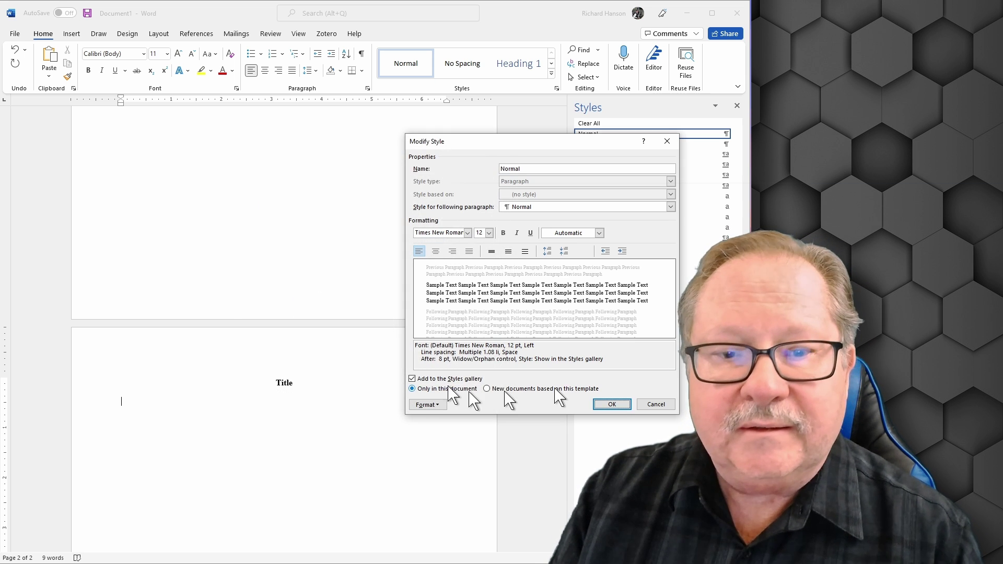
In Normal's paragraph settings, set After to 0 pt, line spacing Double, first-line indent 0.5".
{"action": "left_click", "coordinate": [441, 406]}
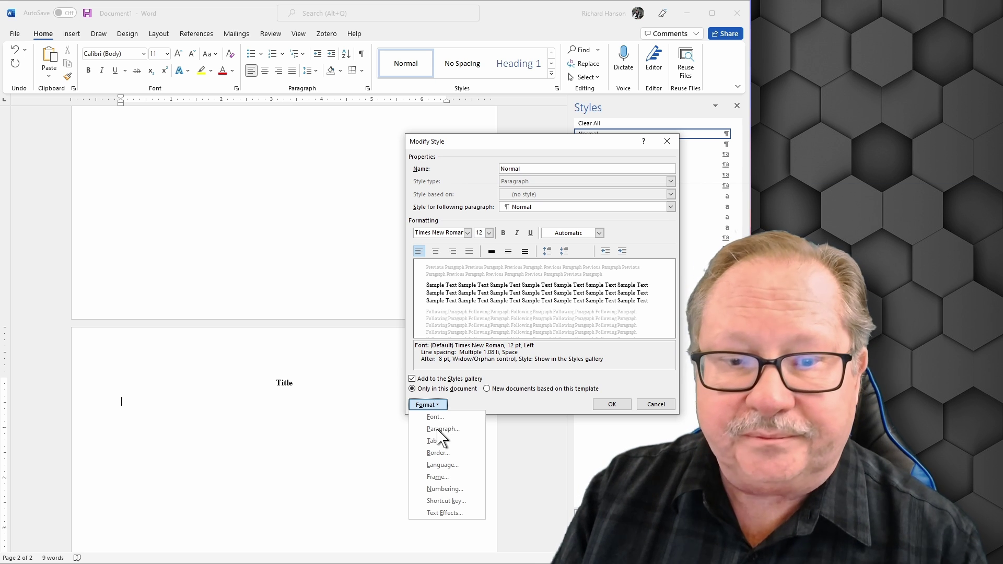
{"action": "left_click", "coordinate": [441, 429]}
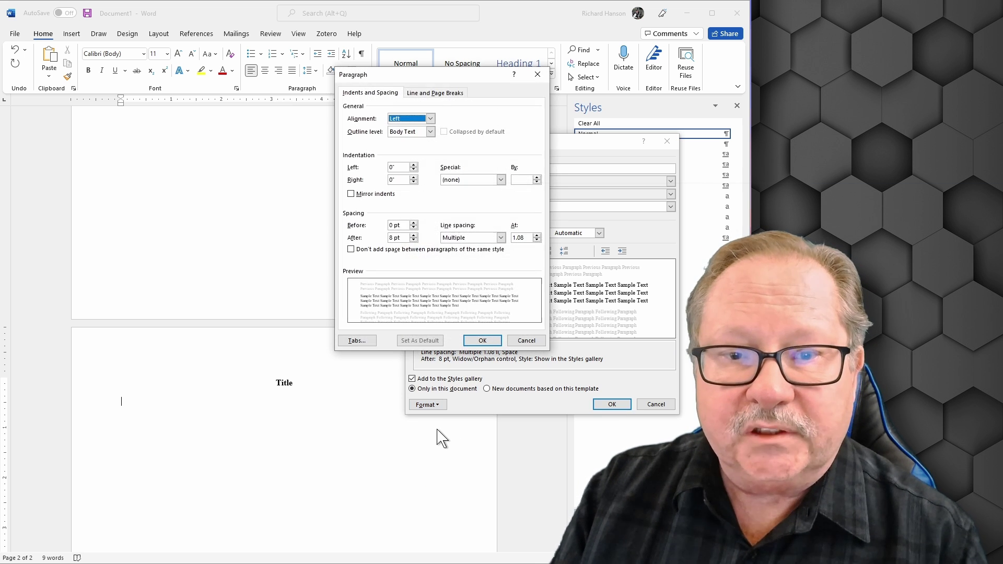
{"action": "left_click", "coordinate": [413, 240]}
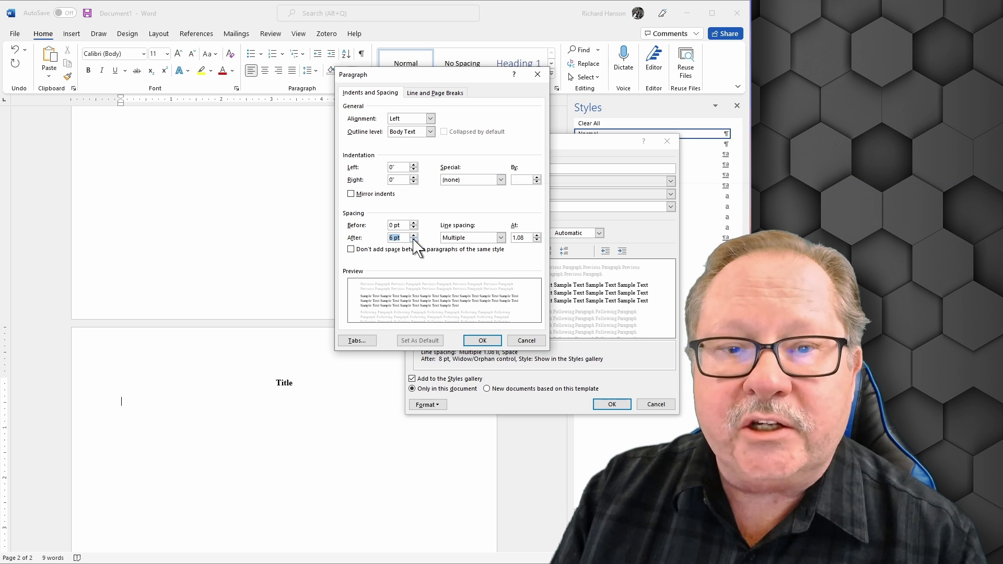
{"action": "left_click", "coordinate": [414, 240]}
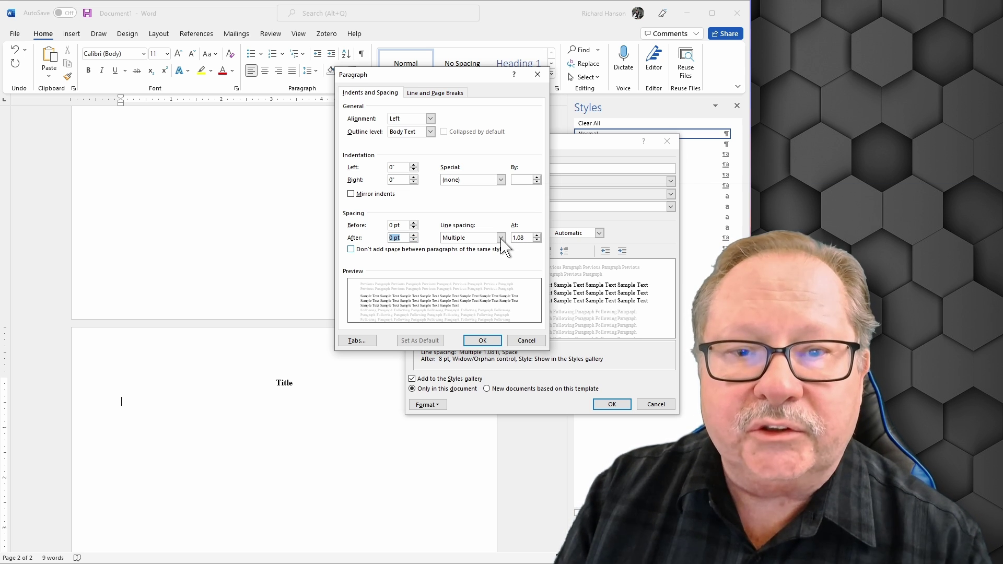
{"action": "left_click", "coordinate": [501, 239]}
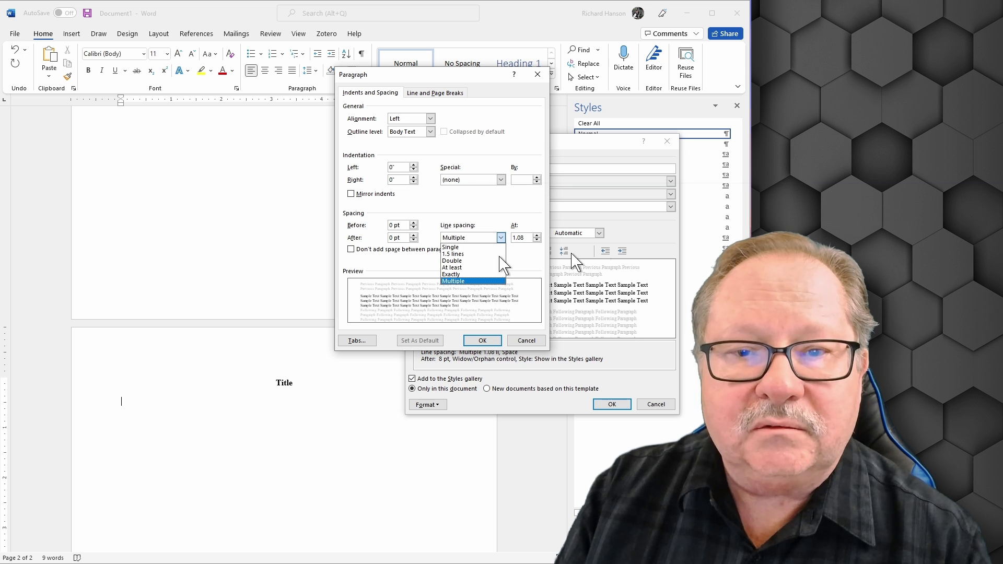
{"action": "left_click", "coordinate": [500, 260]}
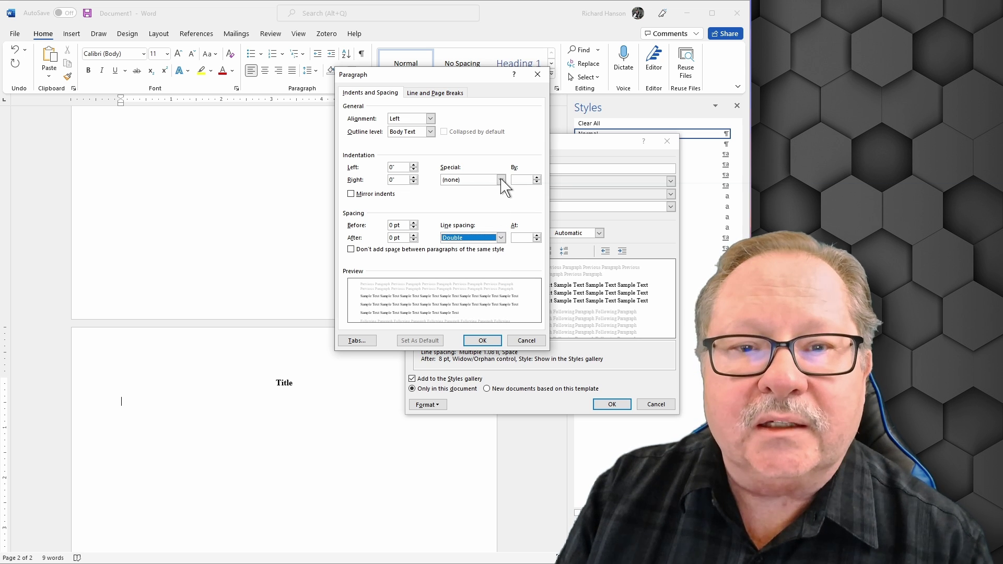
{"action": "left_click", "coordinate": [501, 181]}
{"action": "left_click", "coordinate": [464, 196]}
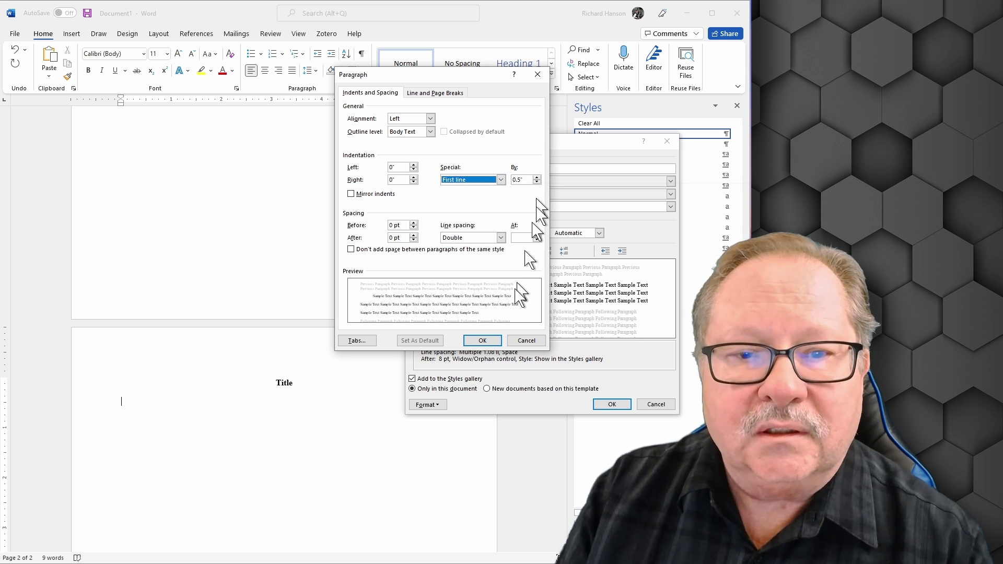
{"action": "left_click", "coordinate": [483, 341]}
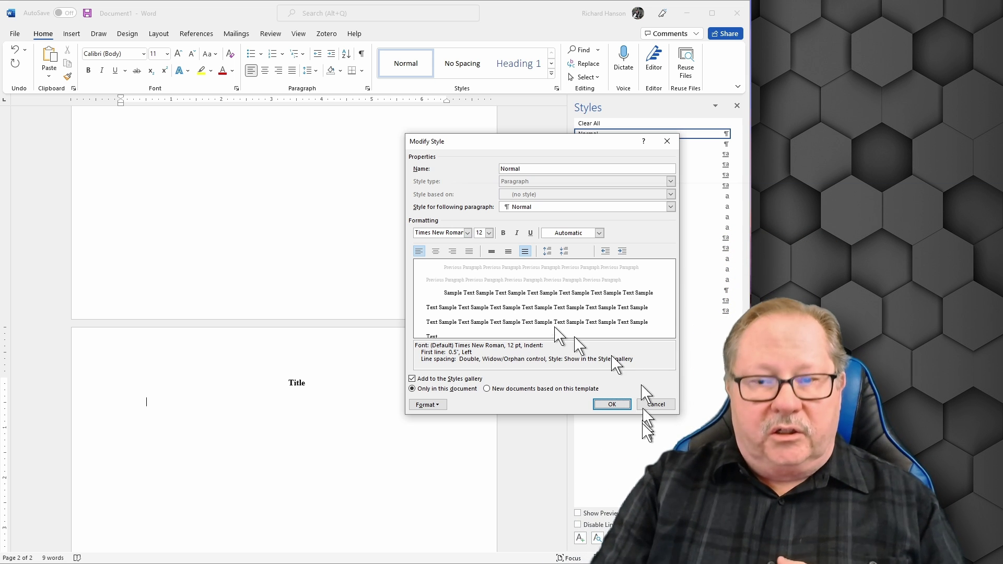
Apply the modified Normal style and type 'Start writing my text.' below page 2's Title.
{"action": "left_click", "coordinate": [611, 406]}
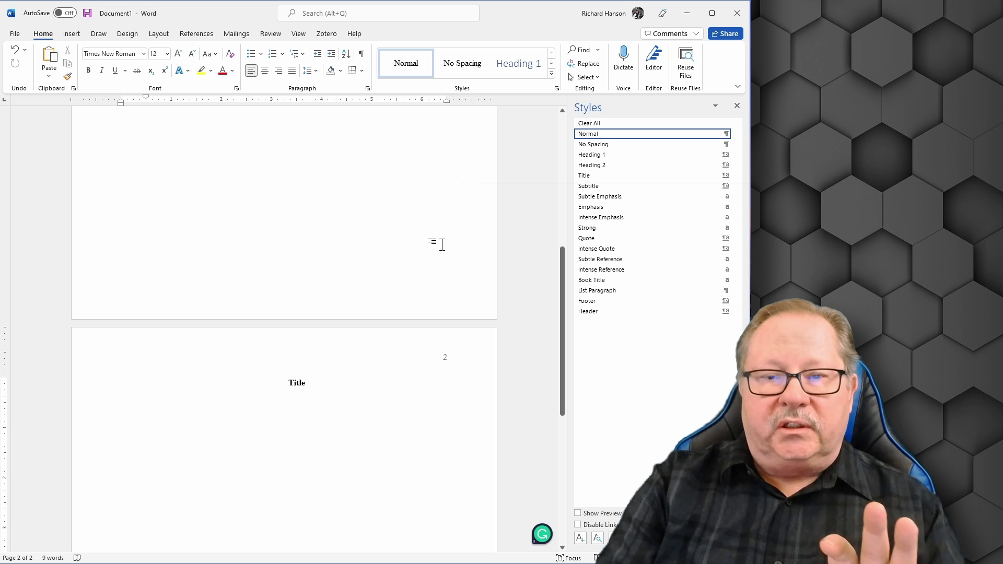
{"action": "scroll", "coordinate": [380, 384], "scroll_direction": "down", "scroll_amount": 3}
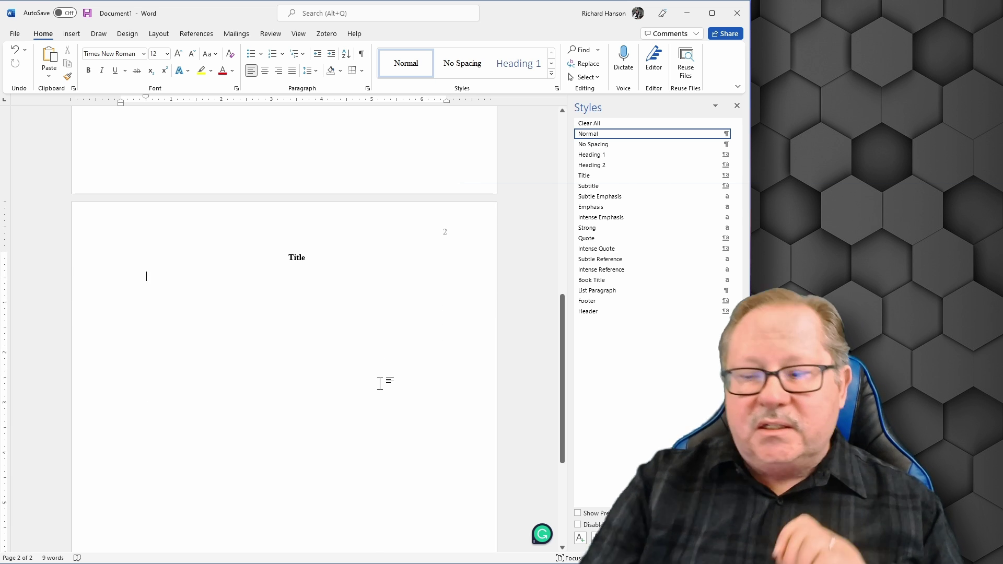
{"action": "type", "text": "Start"}
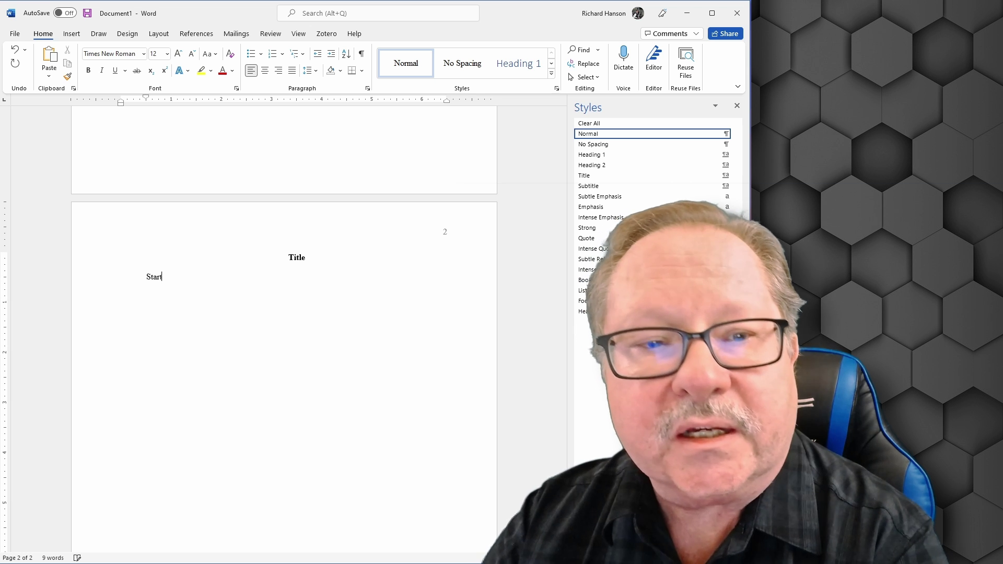
{"action": "type", "text": " writing my text."}
{"action": "key", "text": "Return"}
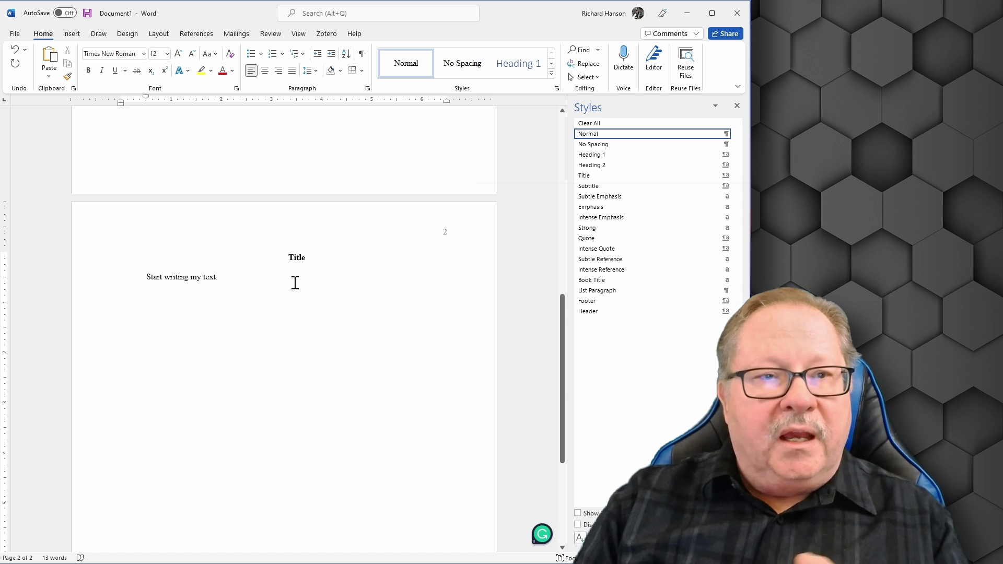
Insert a page break to start page 3 and remove its first-line indent.
{"action": "left_click", "coordinate": [74, 32]}
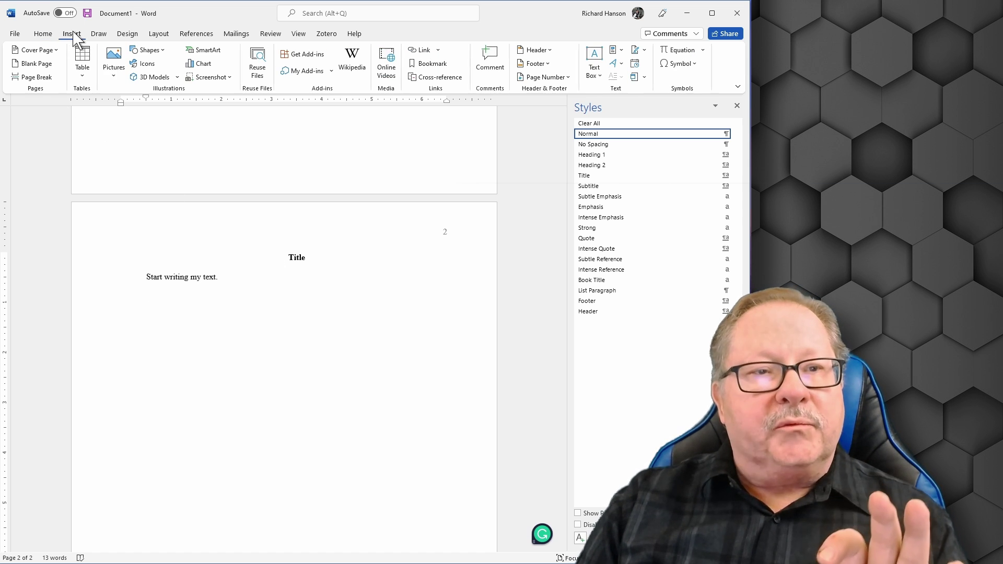
{"action": "left_click", "coordinate": [31, 77]}
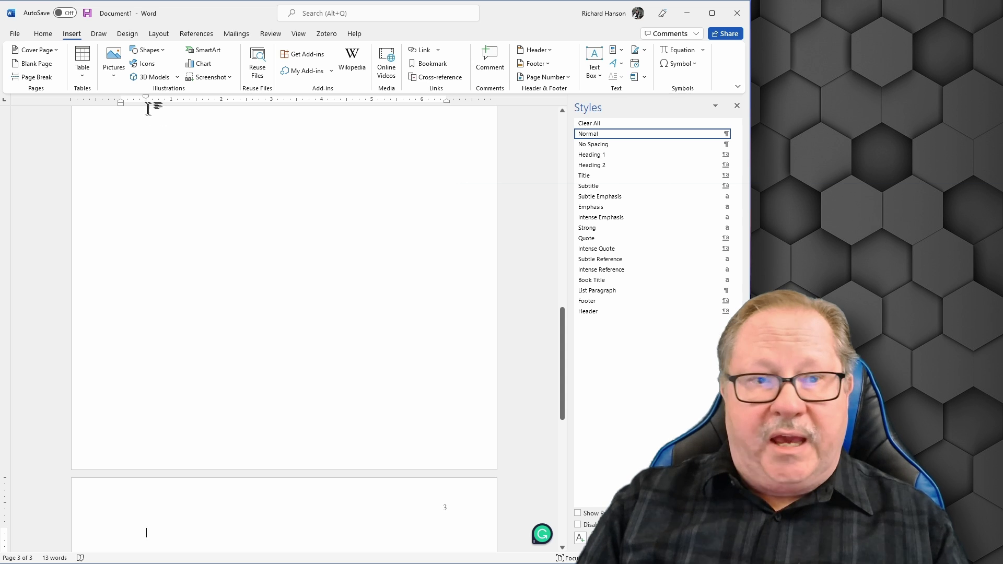
{"action": "left_click_drag", "start_coordinate": [146, 98], "coordinate": [121, 102]}
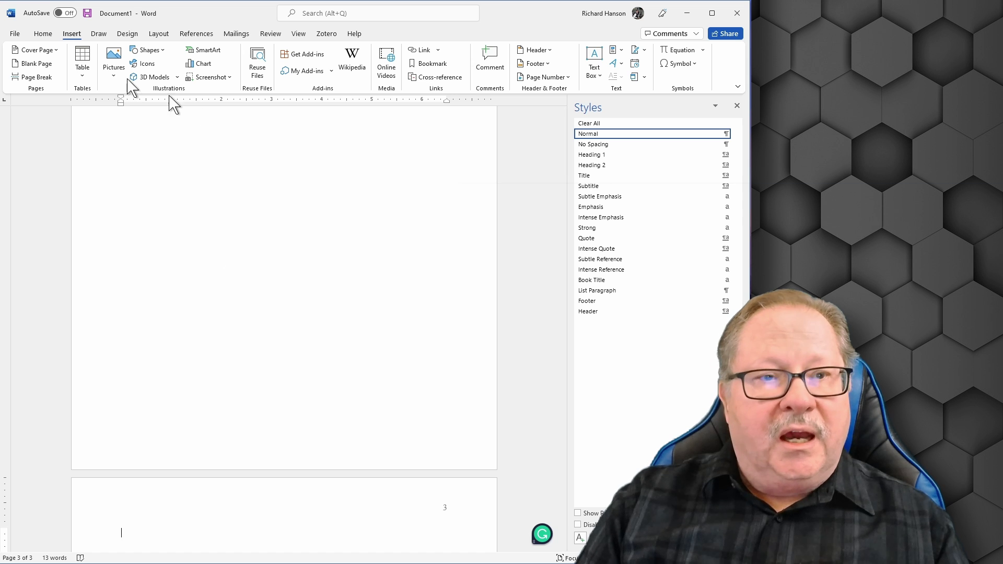
Type a centred 'References' heading on page 3 with a new line below it.
{"action": "left_click", "coordinate": [44, 35]}
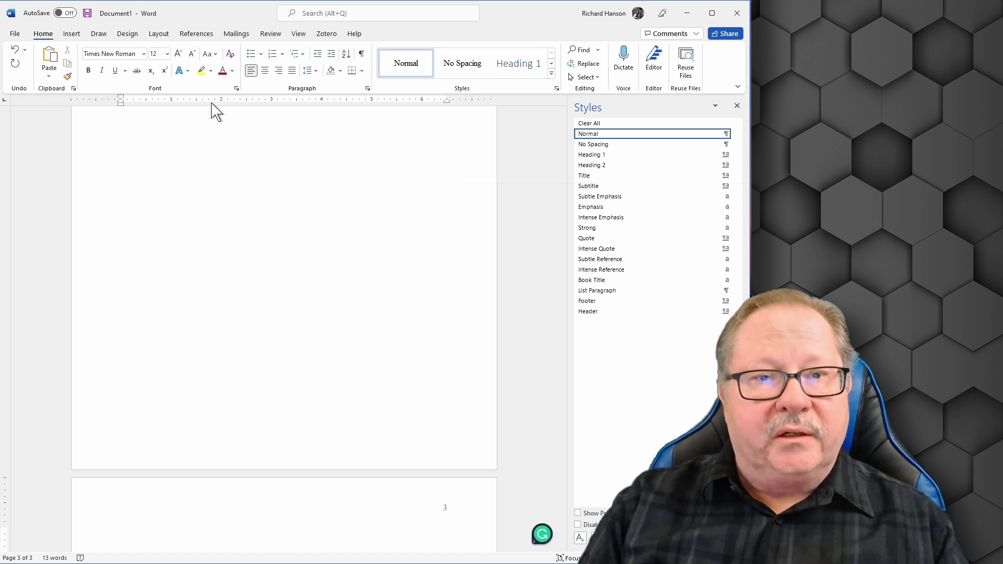
{"action": "left_click", "coordinate": [269, 70]}
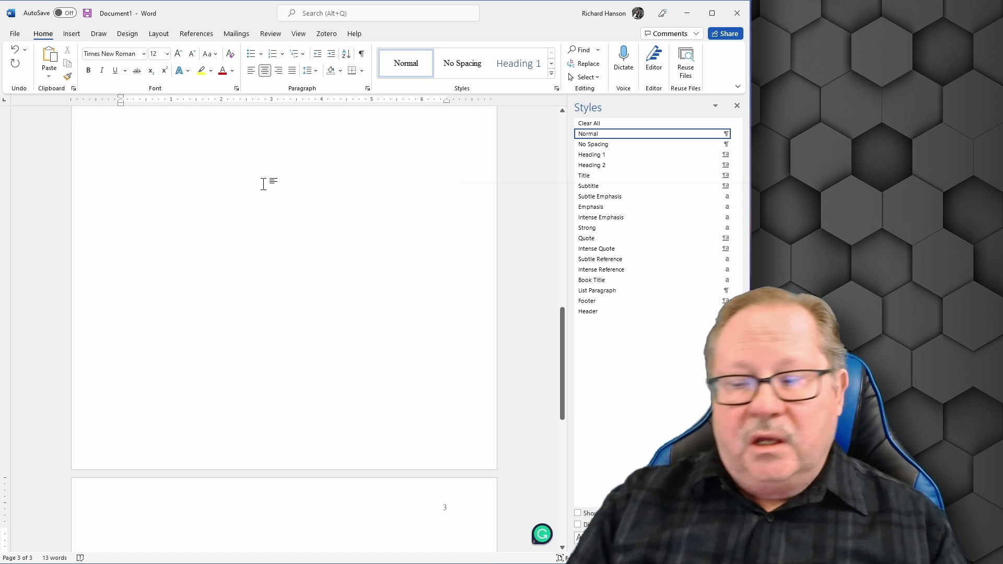
{"action": "type", "text": "References"}
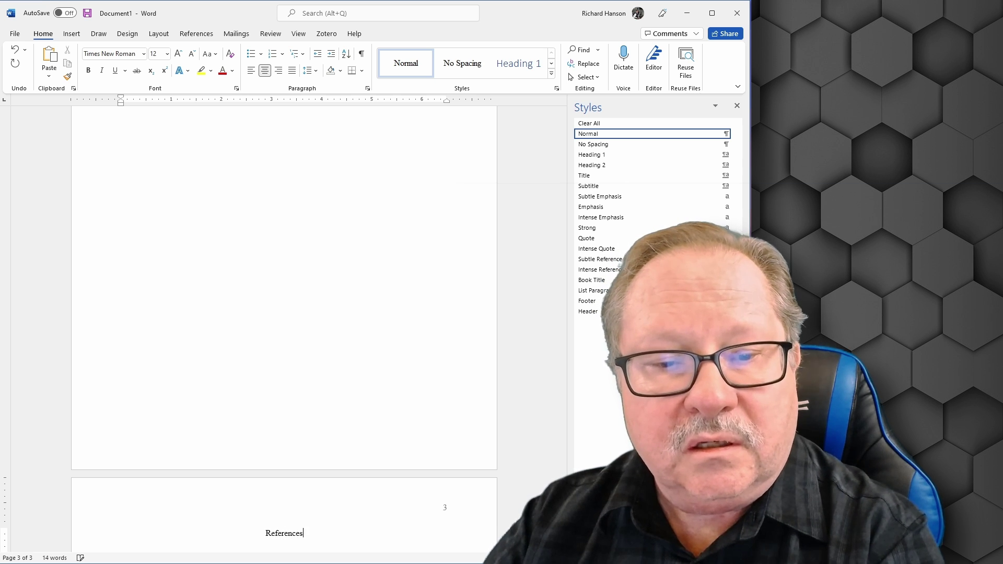
{"action": "key", "text": "Return"}
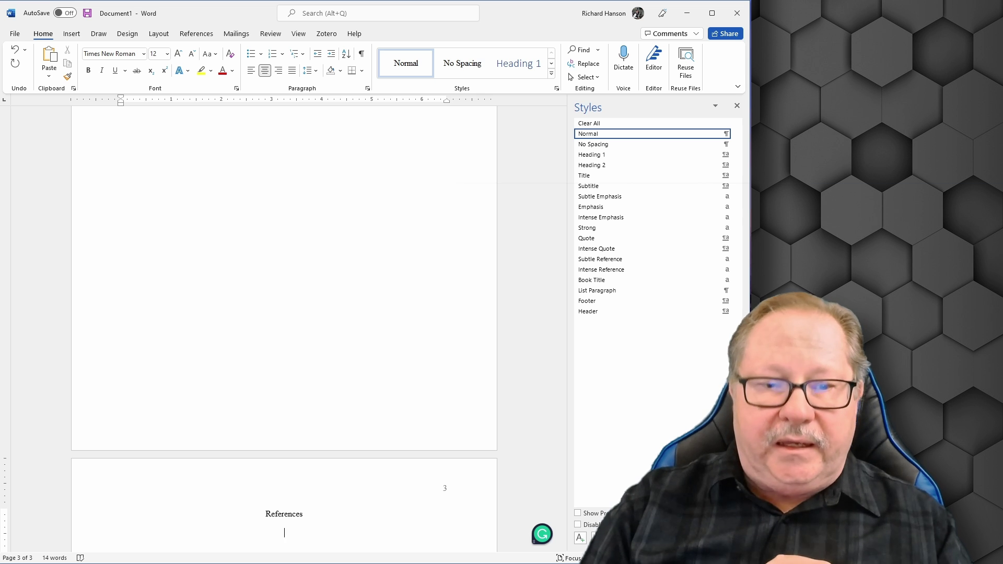
Left-align the line under References and give it a 0.5" hanging indent.
{"action": "left_click", "coordinate": [251, 70]}
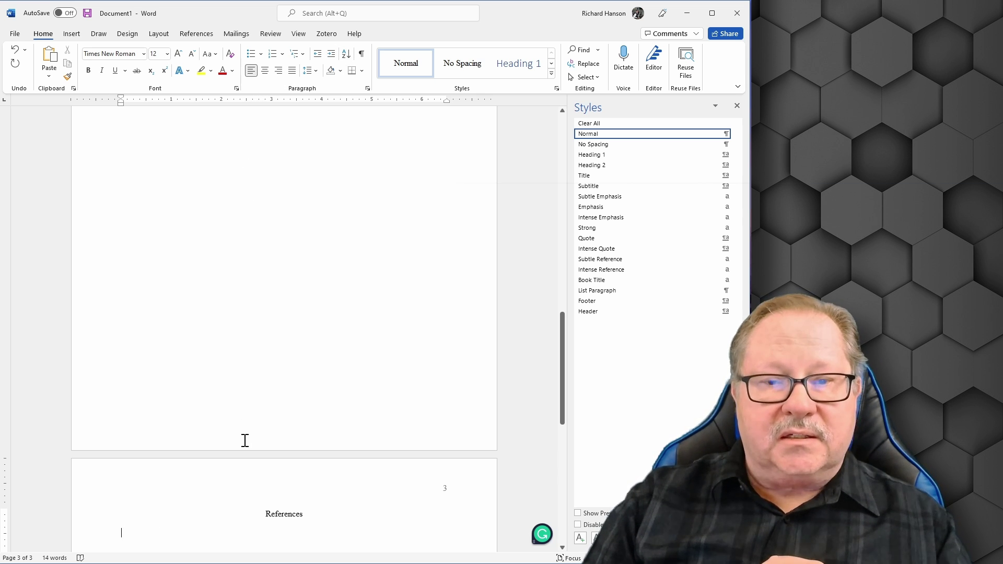
{"action": "left_click", "coordinate": [368, 88]}
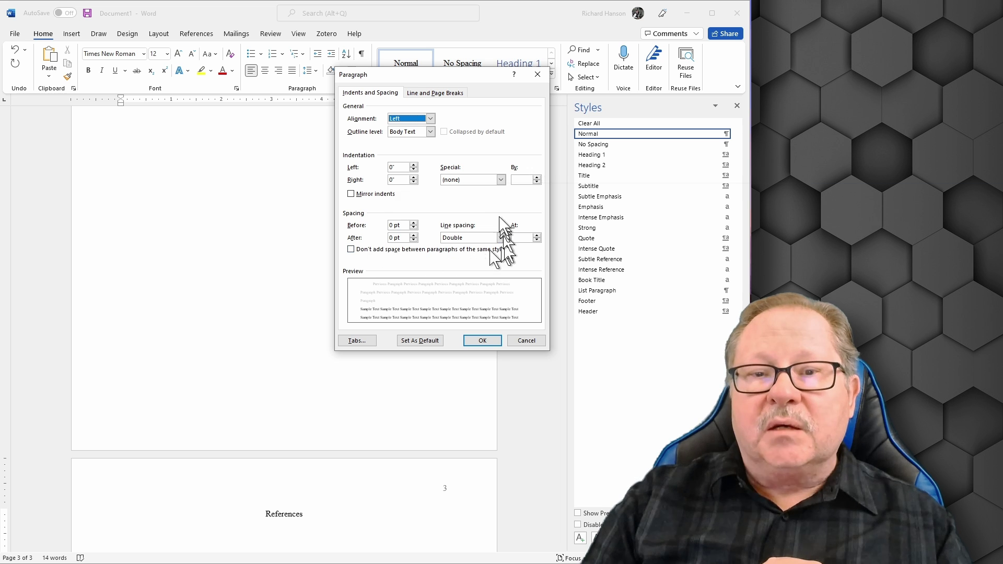
{"action": "left_click", "coordinate": [501, 180]}
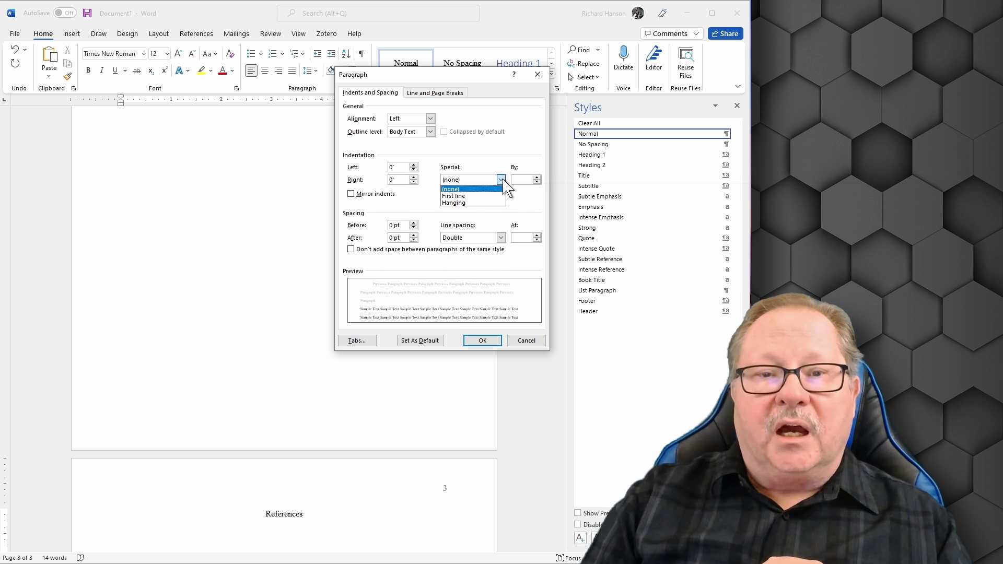
{"action": "left_click", "coordinate": [460, 203]}
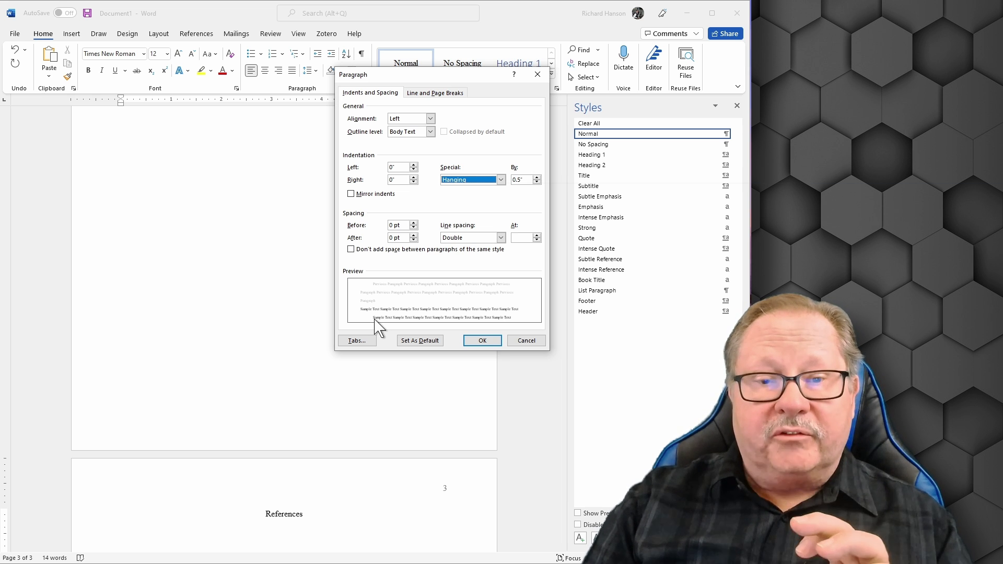
{"action": "left_click", "coordinate": [486, 341]}
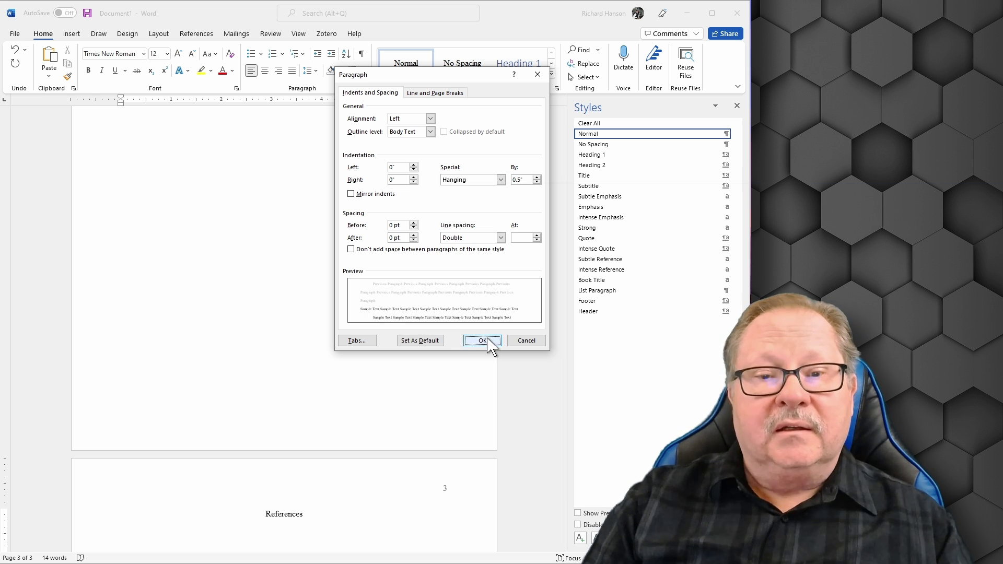
{"action": "scroll", "coordinate": [365, 469], "scroll_direction": "down", "scroll_amount": 1}
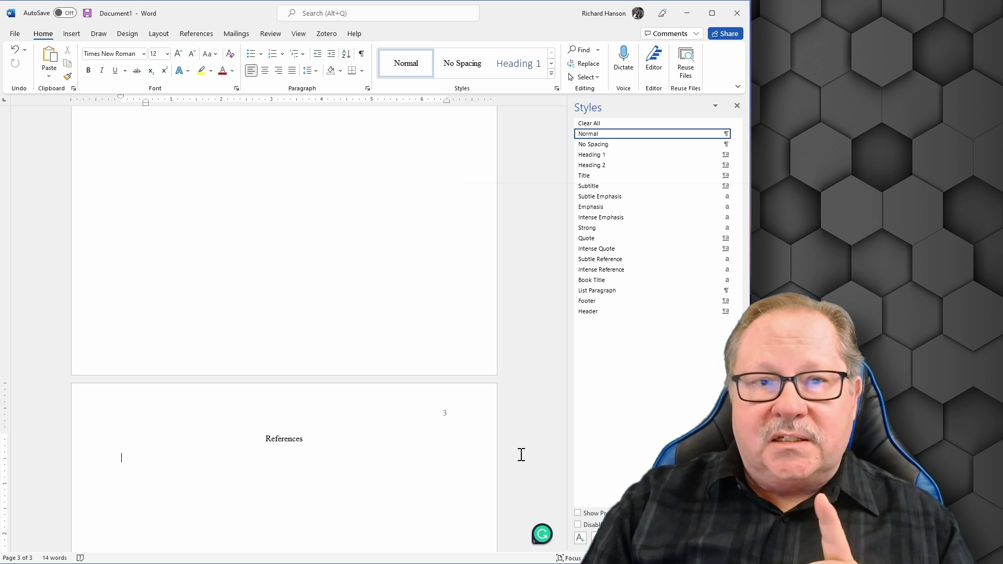
Save the document as Word Template (*.dotx) 'APA 7 Template' in Custom Office Templates.
{"action": "left_click", "coordinate": [16, 33]}
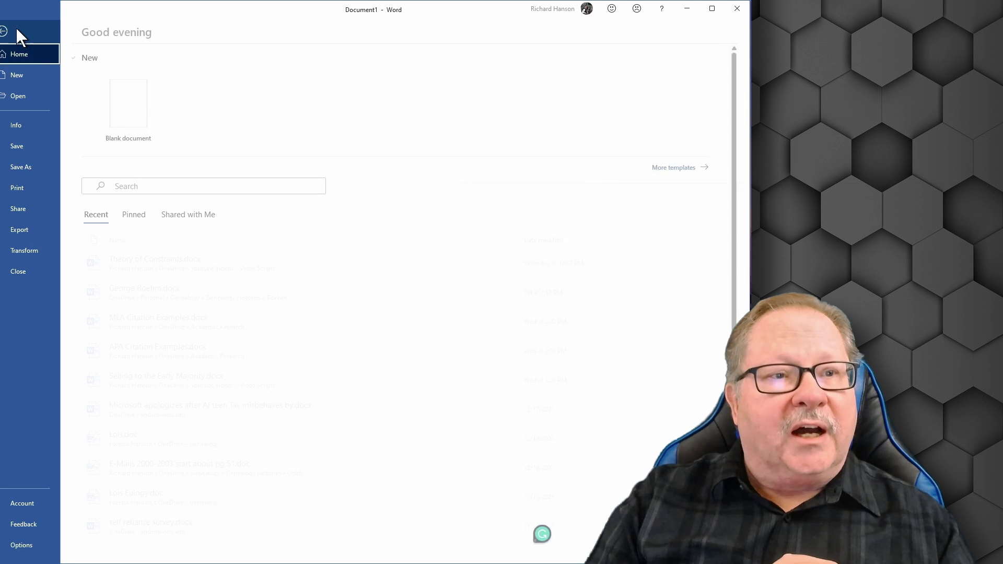
{"action": "left_click", "coordinate": [27, 171]}
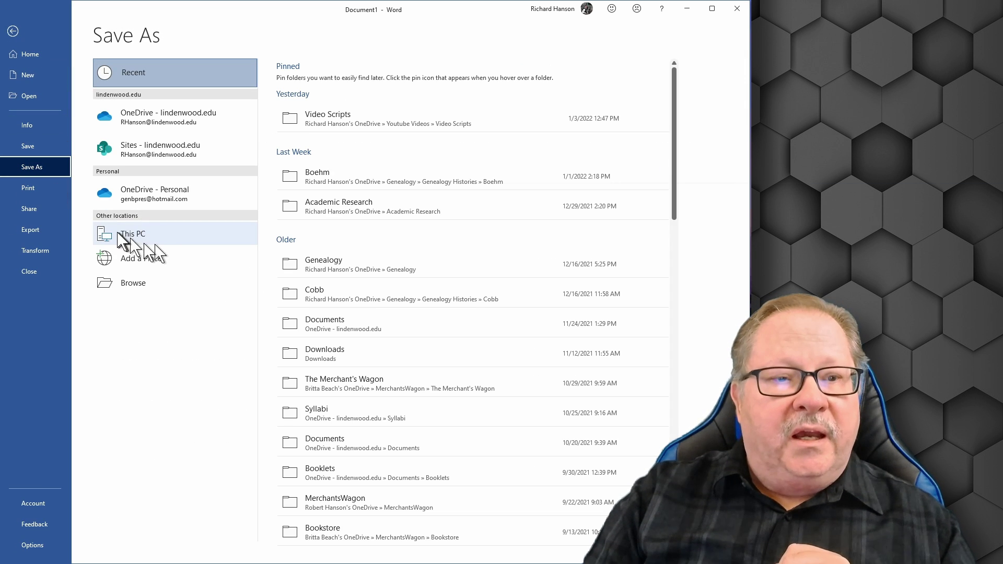
{"action": "left_click", "coordinate": [133, 288]}
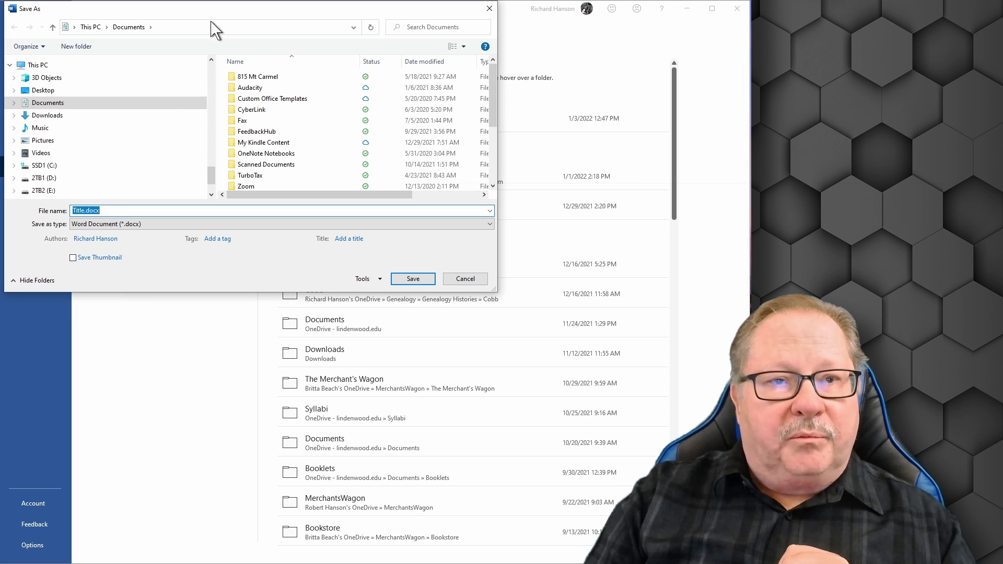
{"action": "left_click_drag", "start_coordinate": [211, 20], "coordinate": [439, 47]}
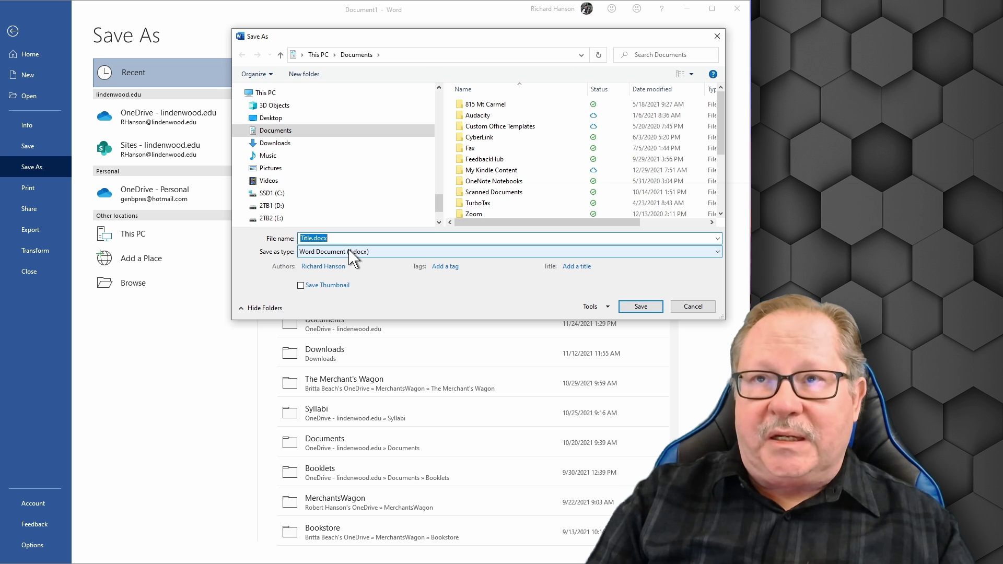
{"action": "left_click", "coordinate": [718, 253]}
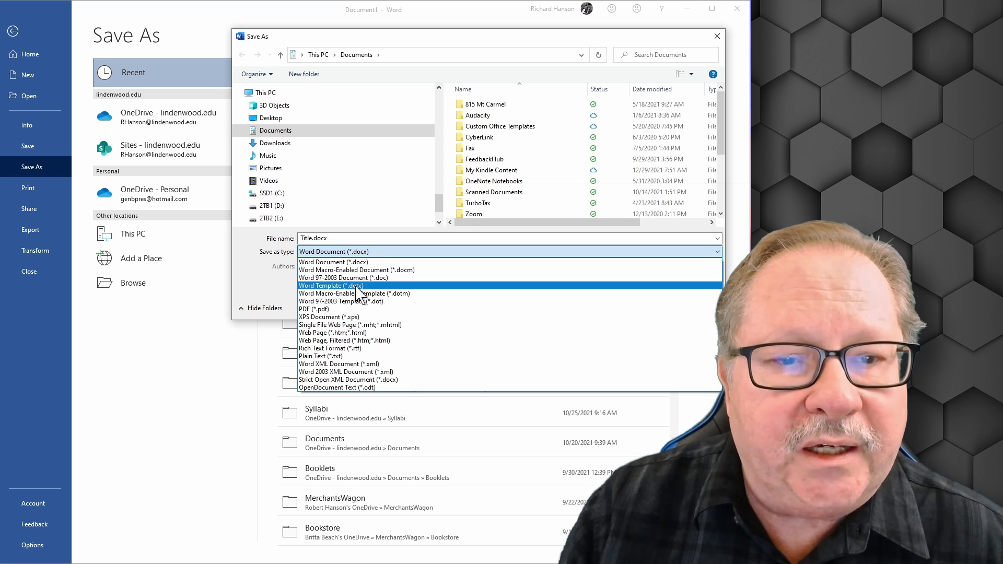
{"action": "left_click", "coordinate": [355, 286]}
{"action": "double_click", "coordinate": [307, 238]}
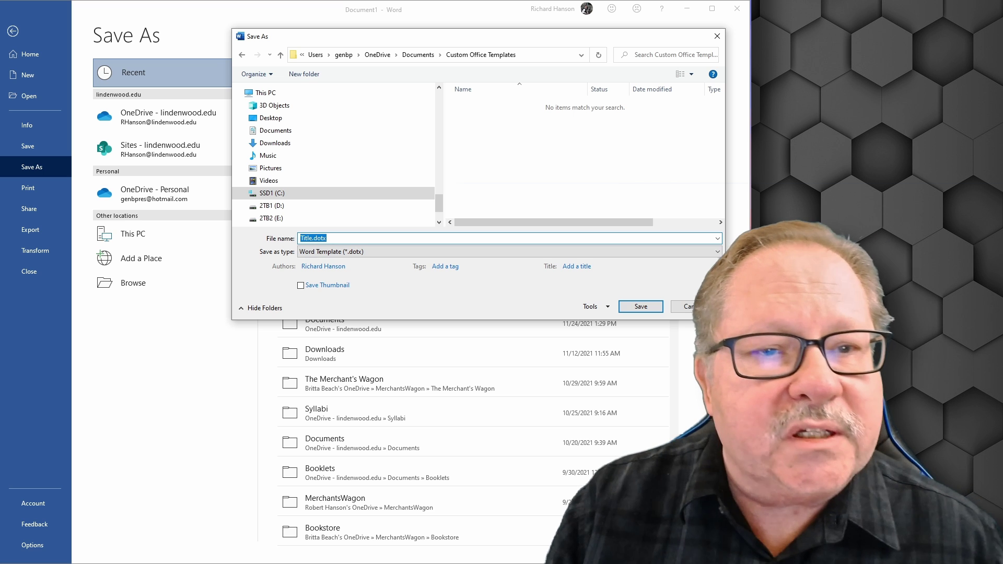
{"action": "type", "text": "APA"}
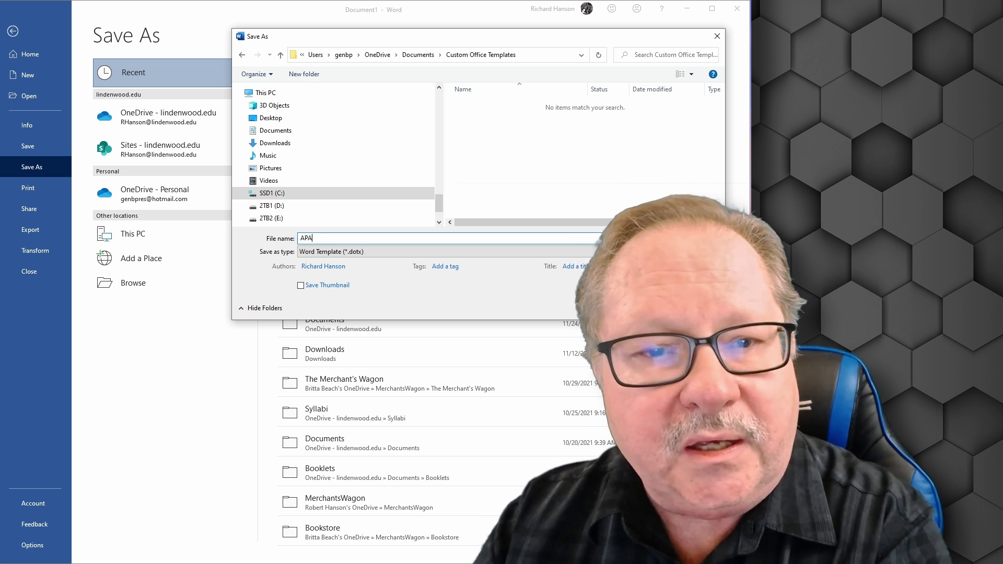
{"action": "type", "text": " 7 Template"}
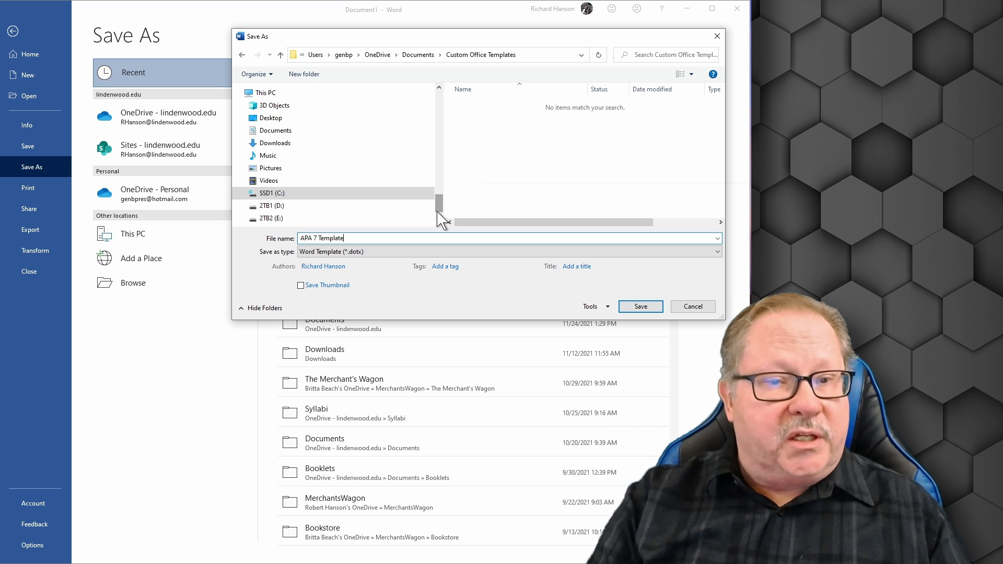
{"action": "key", "text": "Return"}
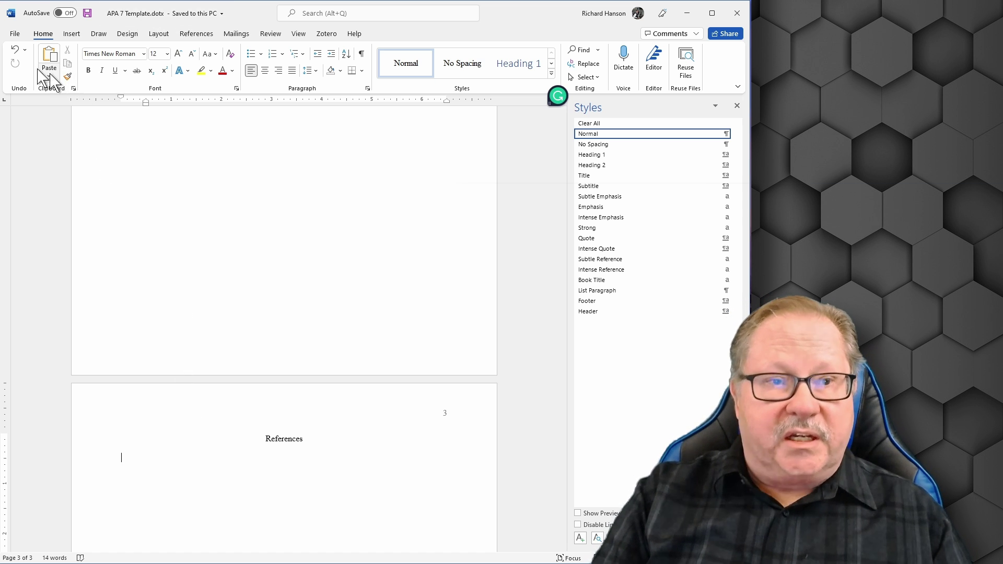
Reopen Save As and switch 'APA 7 Template' to the Word Document (*.docx) type.
{"action": "left_click", "coordinate": [14, 33]}
{"action": "left_click", "coordinate": [13, 32]}
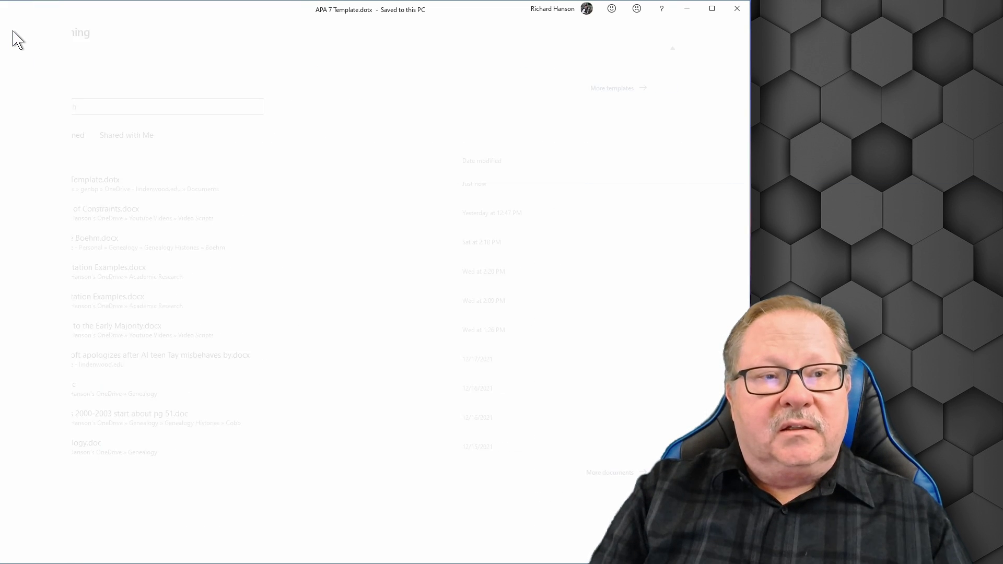
{"action": "left_click", "coordinate": [15, 33]}
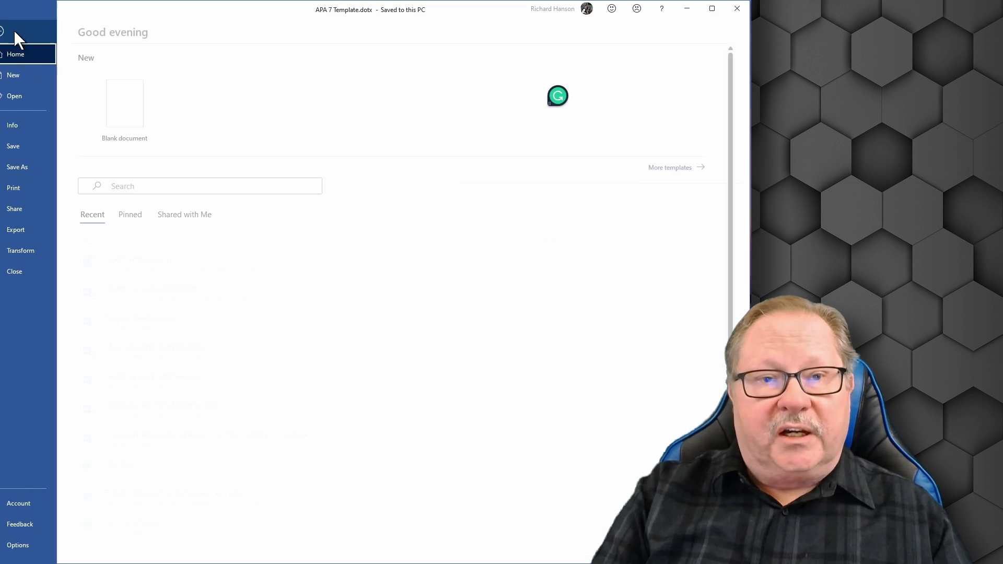
{"action": "left_click", "coordinate": [27, 166]}
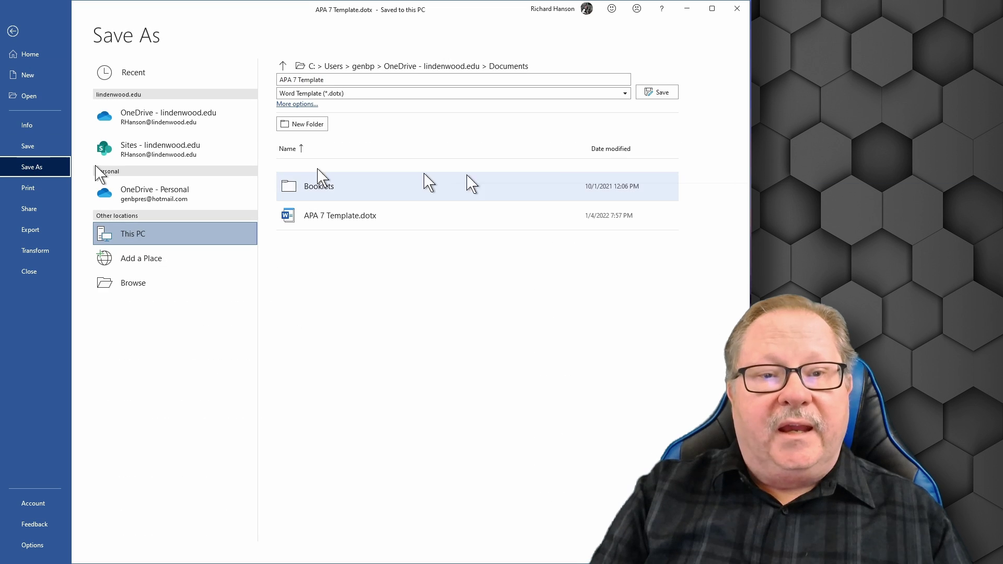
{"action": "left_click", "coordinate": [368, 95]}
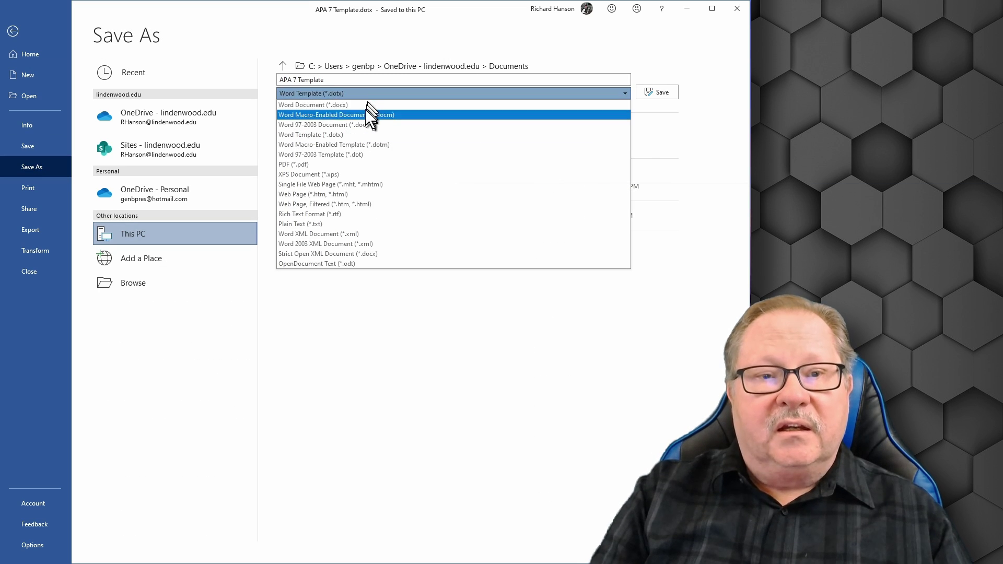
{"action": "left_click", "coordinate": [369, 105]}
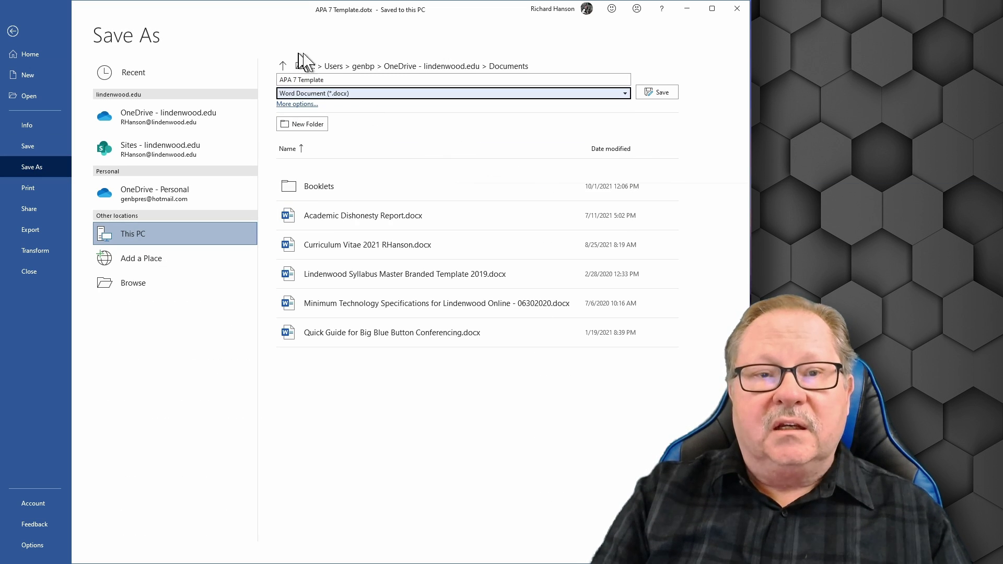
{"action": "left_click", "coordinate": [335, 79]}
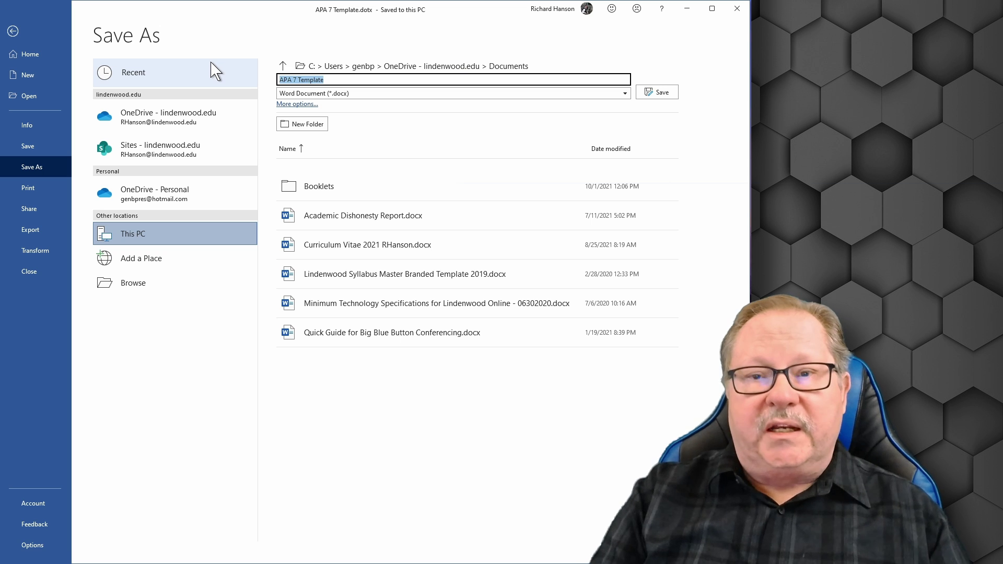